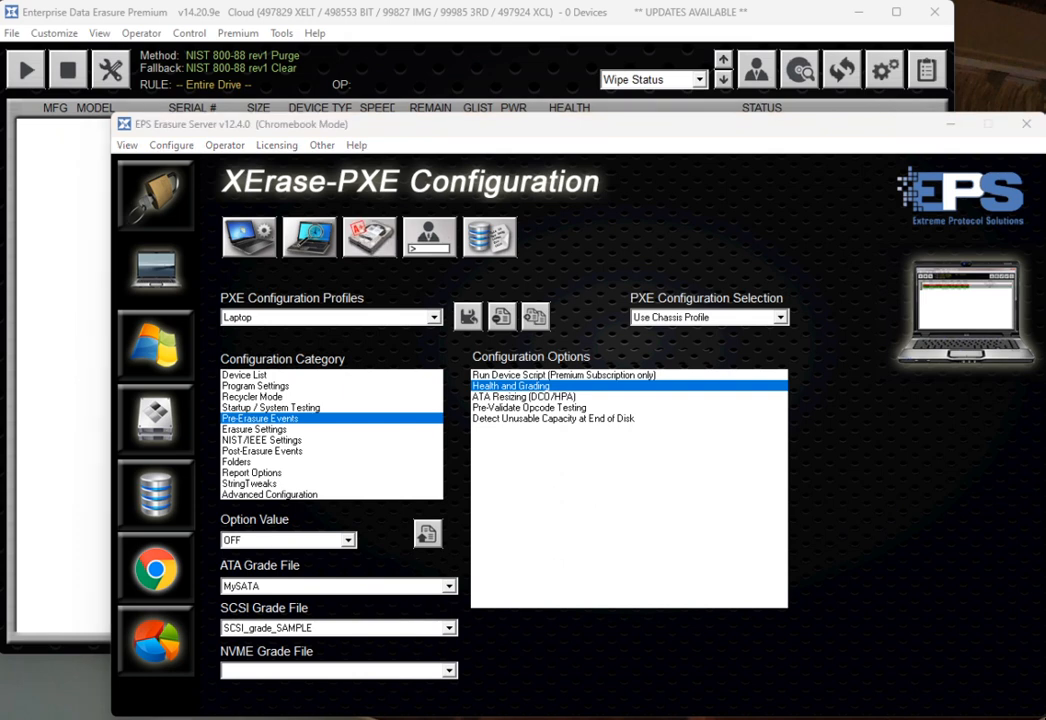
- Open the Drive Grading Configuration dialog and reposition it over the configuration window
left_click_drag(0, 455, 809, 165)
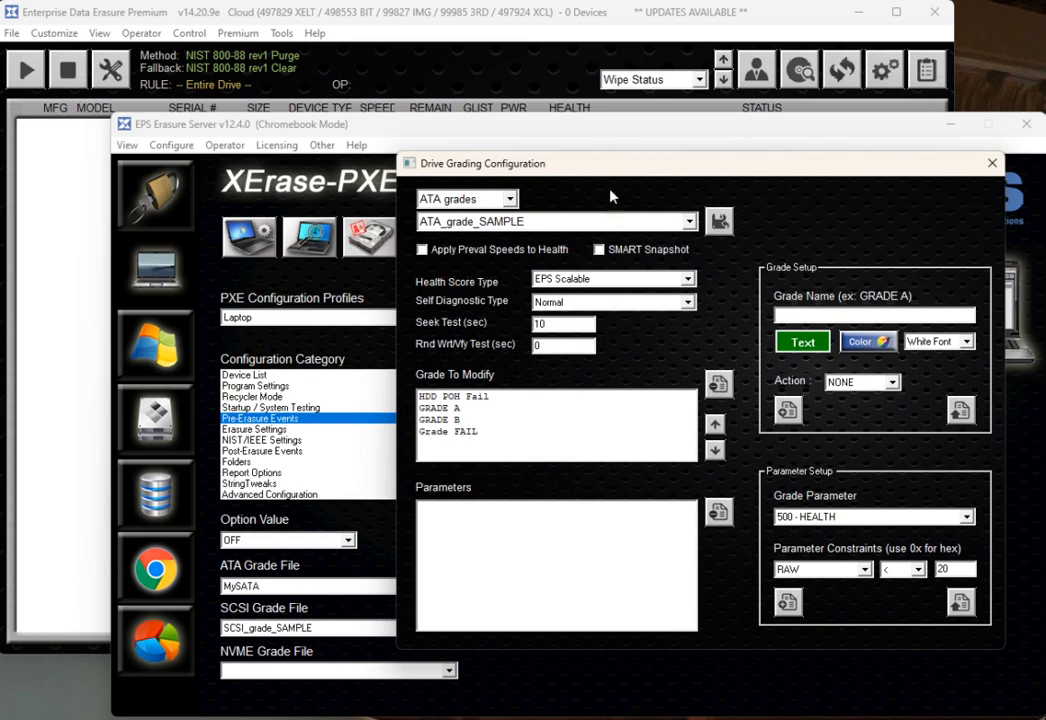
left_click_drag(610, 165, 514, 169)
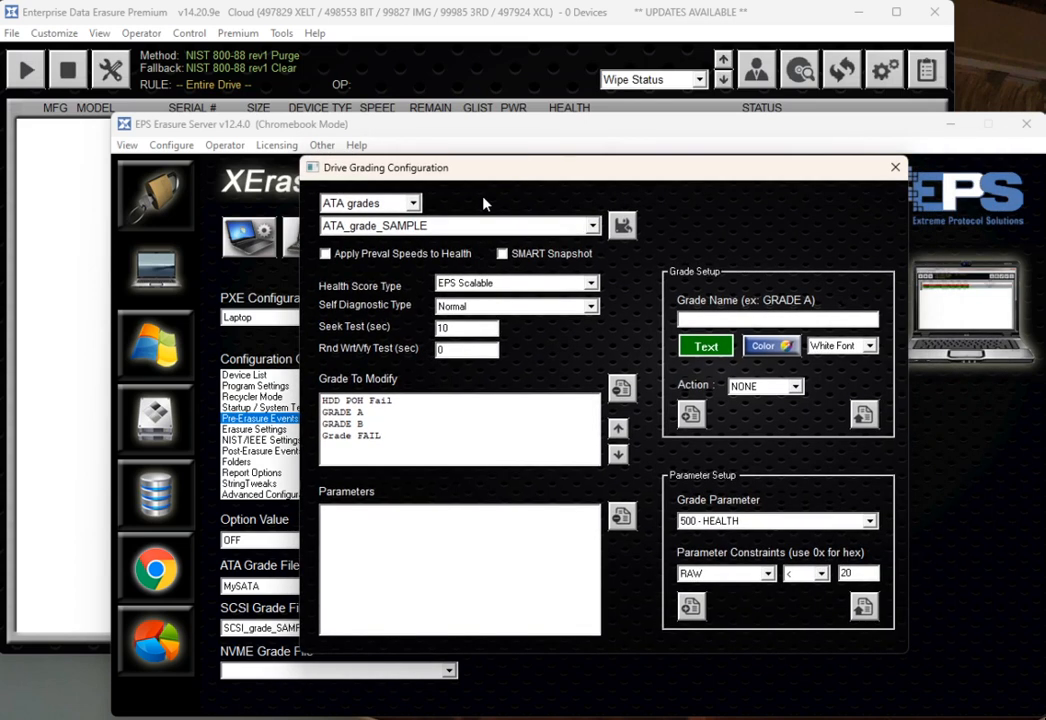
- Keep the ATA grades type and save the grading configuration over the file MySATA.grd
left_click(402, 204)
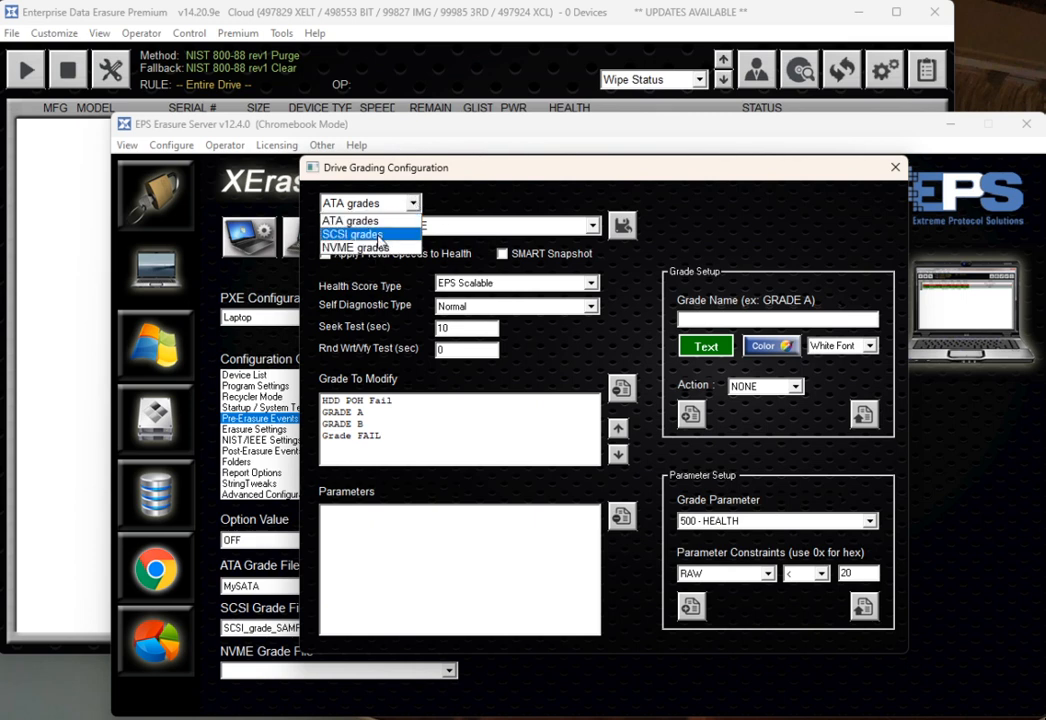
left_click(408, 220)
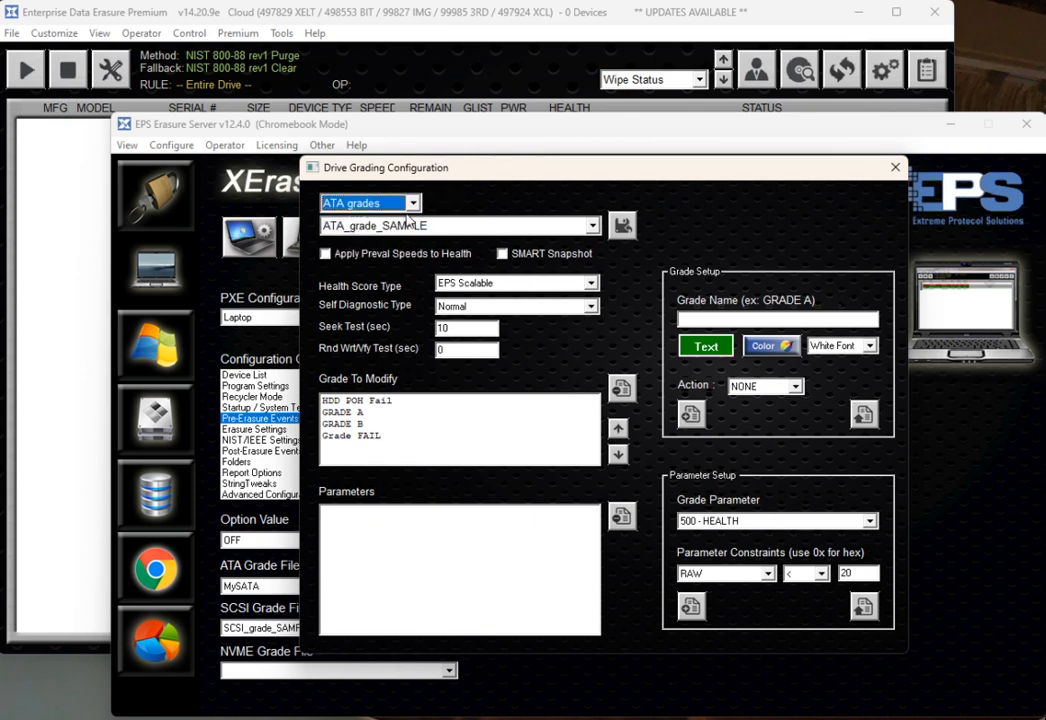
left_click(621, 228)
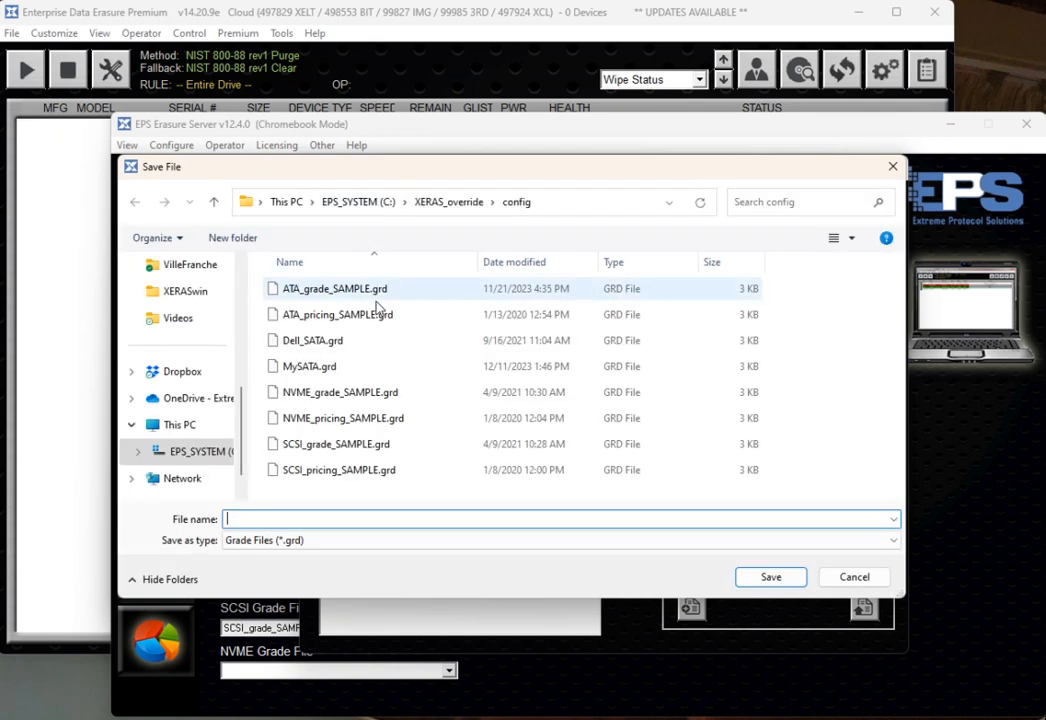
left_click(336, 367)
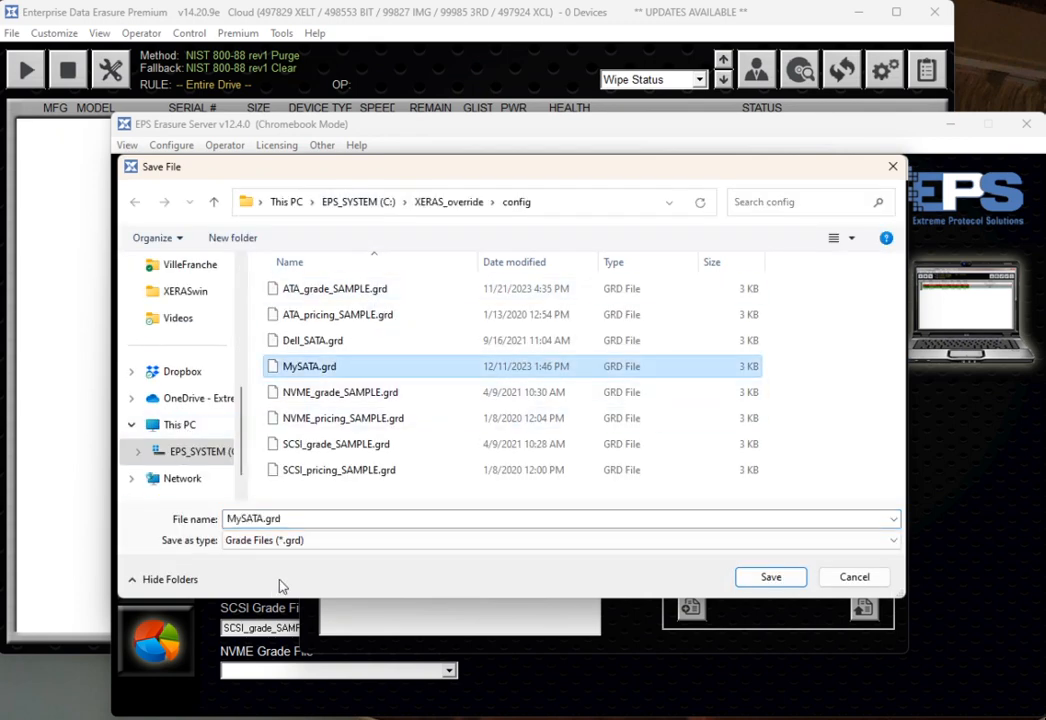
left_click(770, 581)
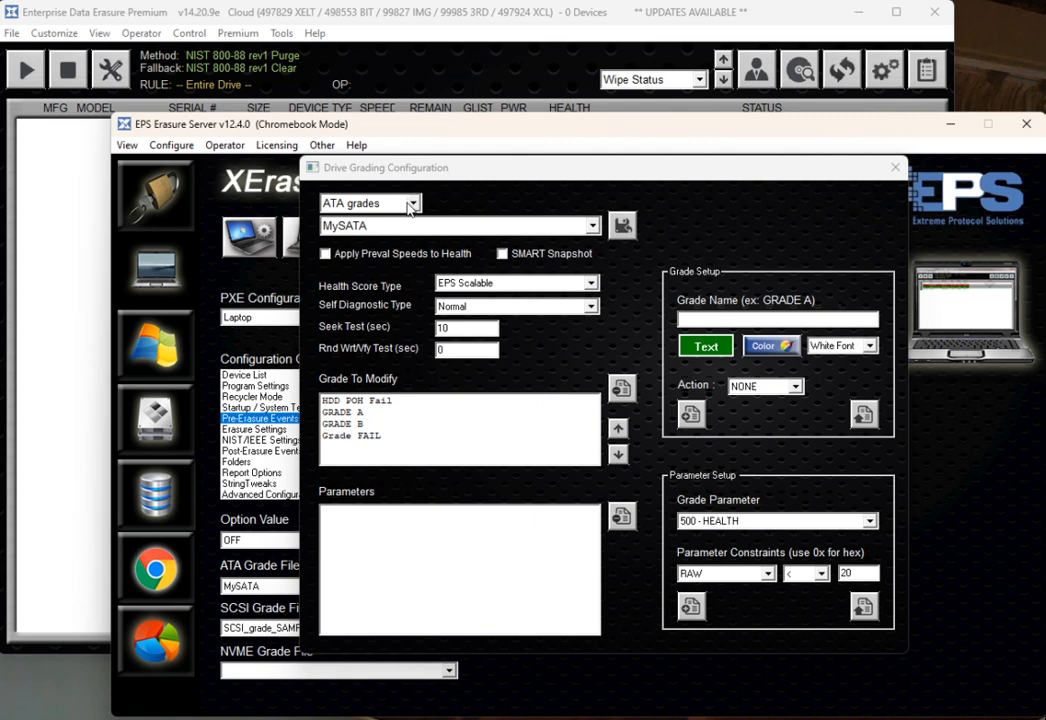
- Select the HDD POH Fail grade and delete it from the grades list
left_click(374, 413)
key("Up")
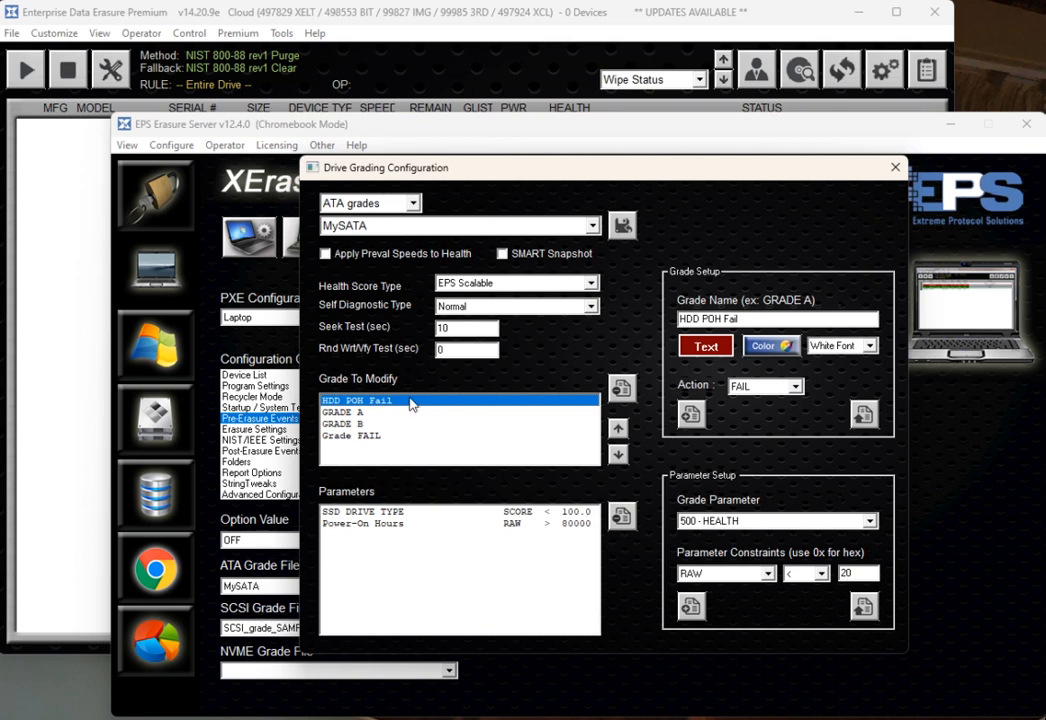
left_click(622, 387)
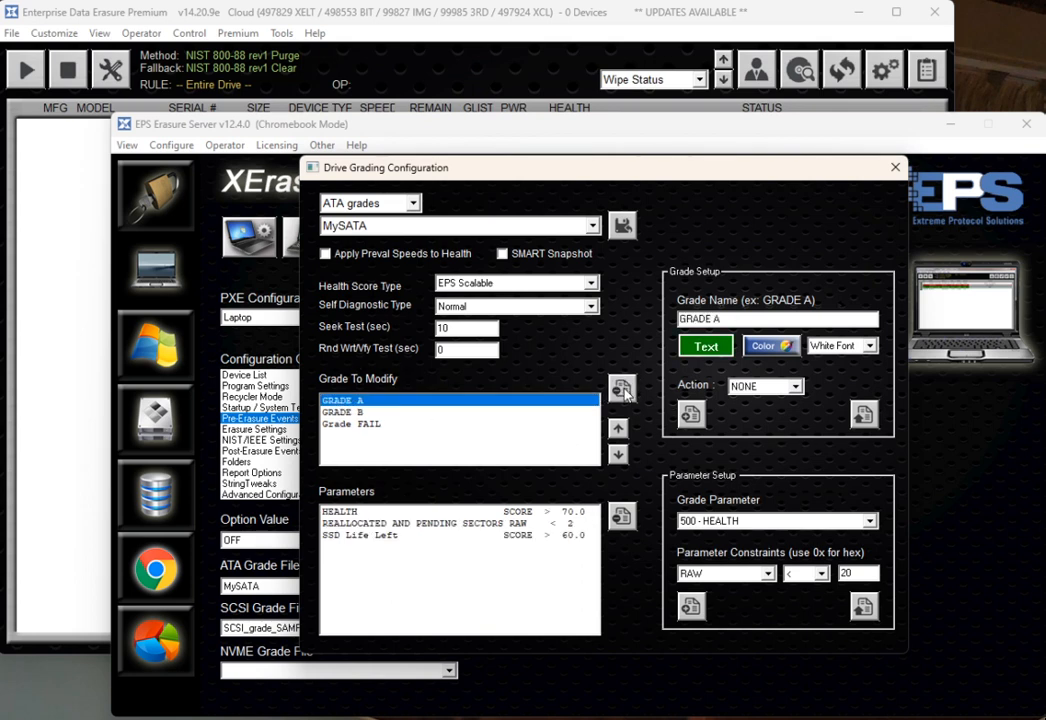
- Review the GRADE A and GRADE B definitions and their parameters
left_click(354, 412)
left_click(354, 401)
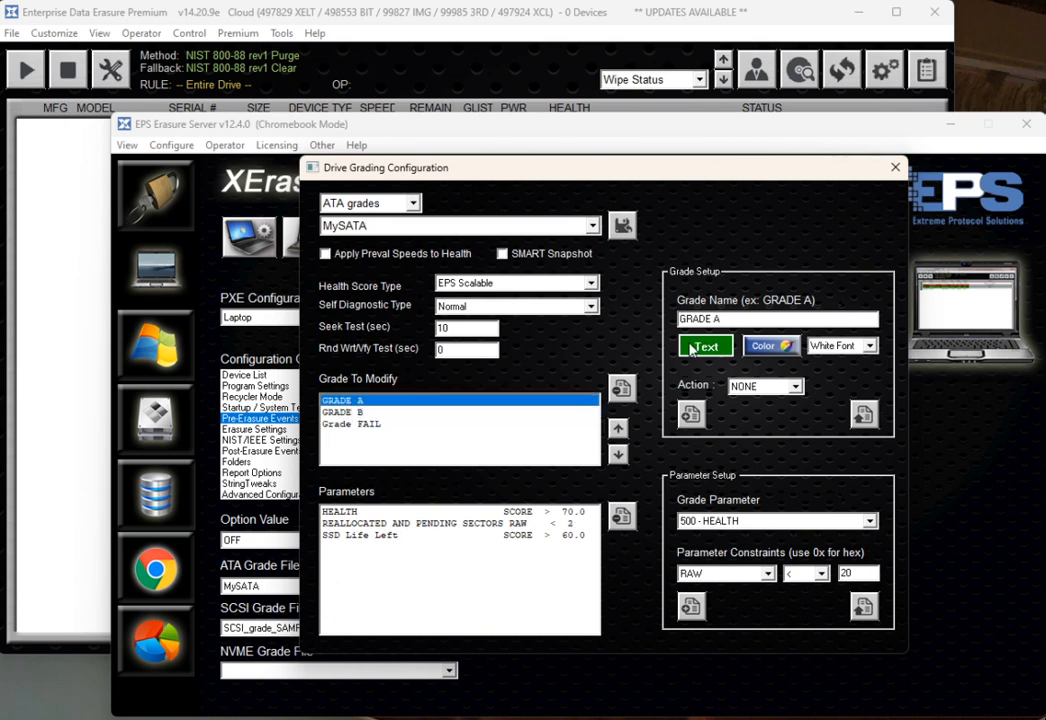
double_click(739, 320)
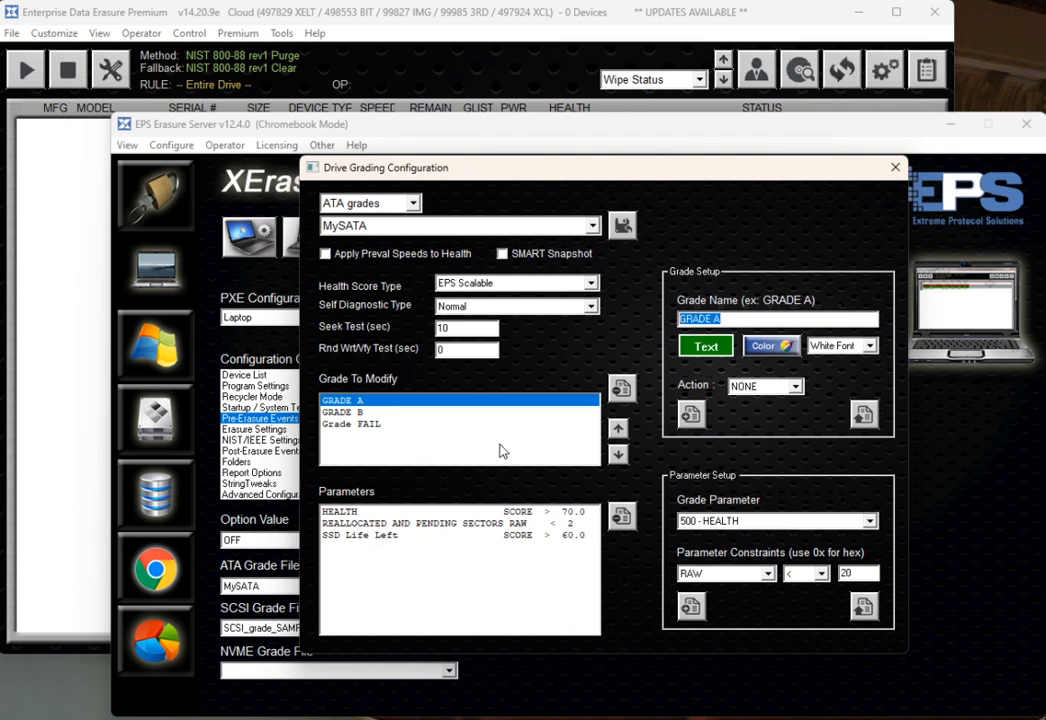
- Try renaming GRADE B to GRADE C in the grade name, then return to GRADE A
left_click(344, 425)
key("Up")
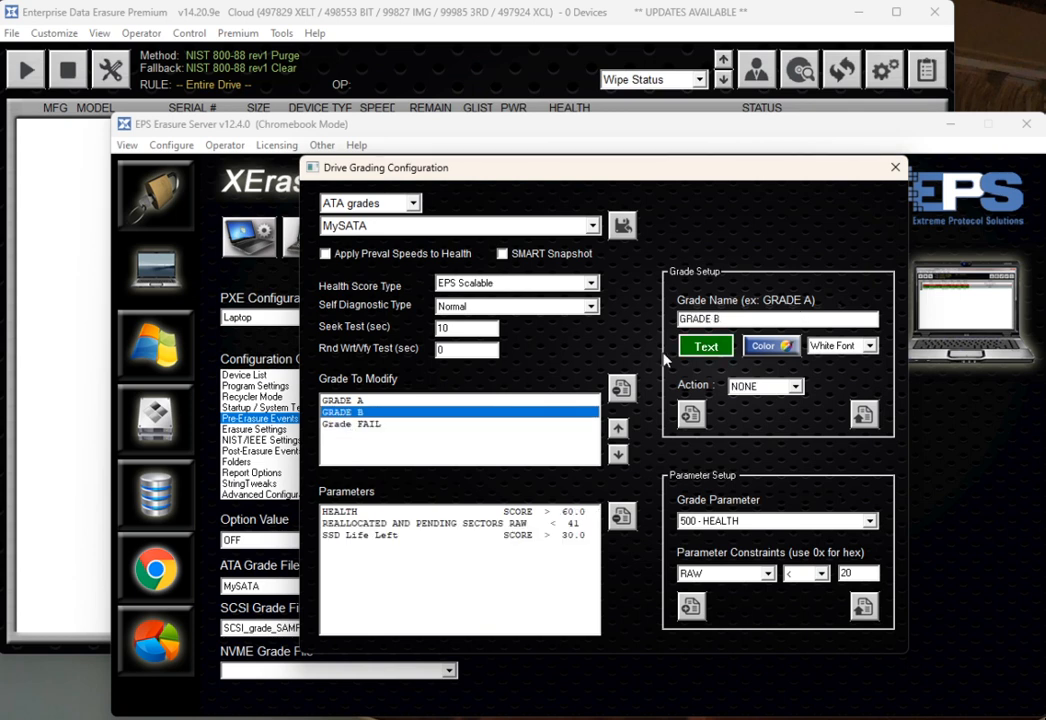
mouse_move(720, 319)
left_mouse_down()
mouse_move(699, 321)
mouse_move(714, 318)
left_mouse_up()
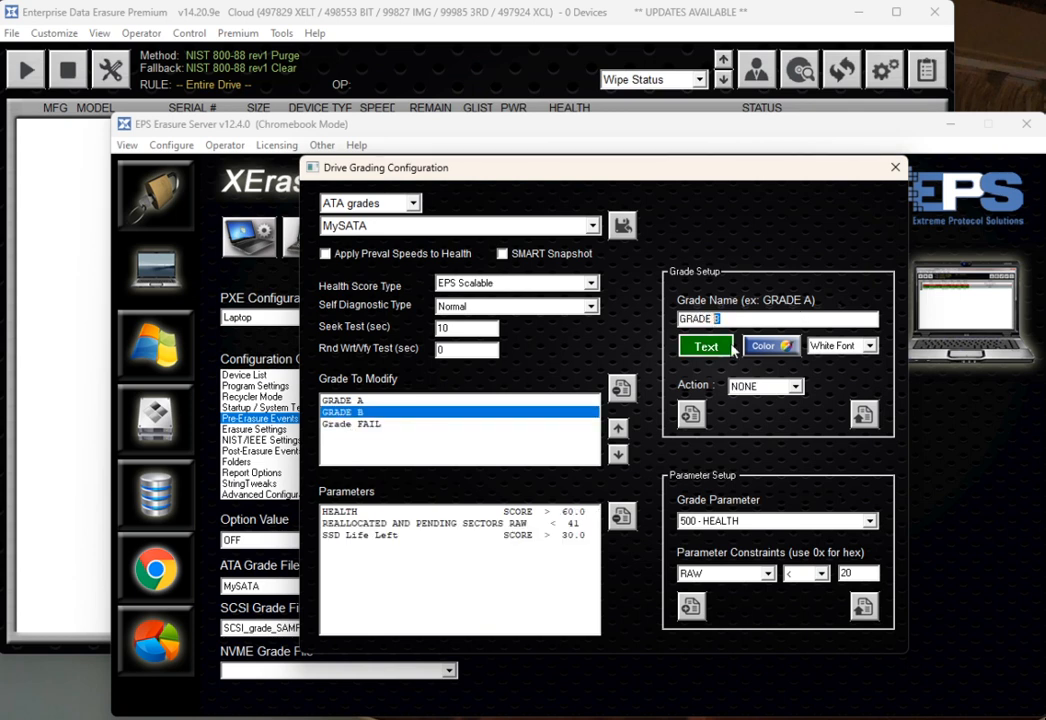
type("C")
left_click(369, 412)
left_click(373, 403)
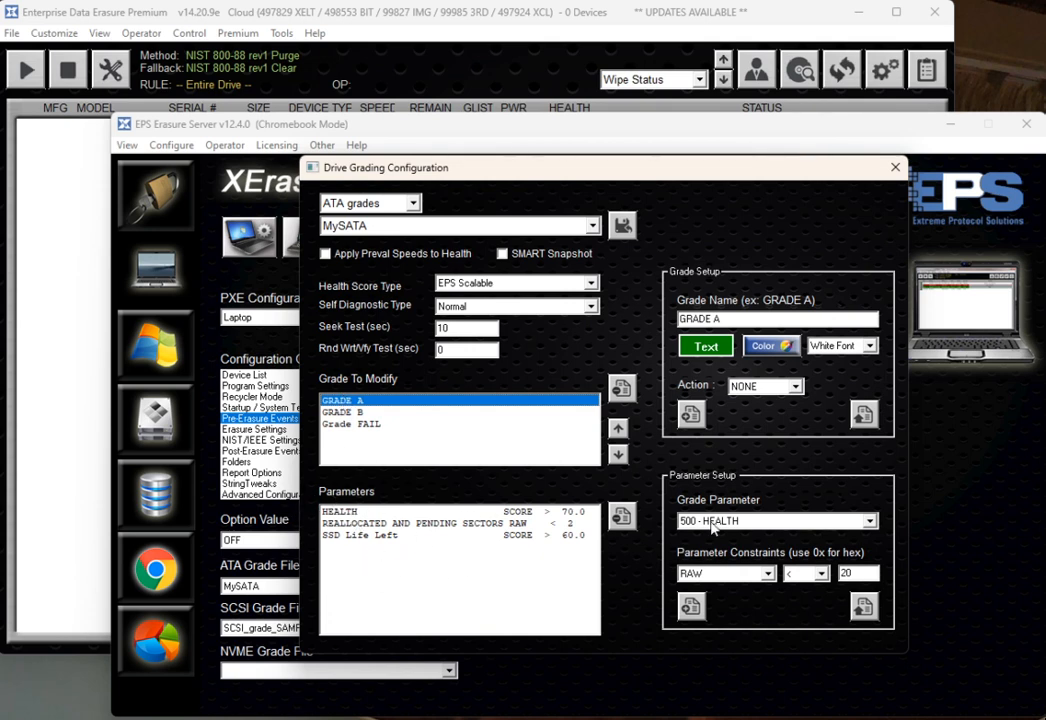
- Add the 511 - SSD LIFE REMAINING parameter to GRADE A with a RAW < 20 constraint
left_click(368, 203)
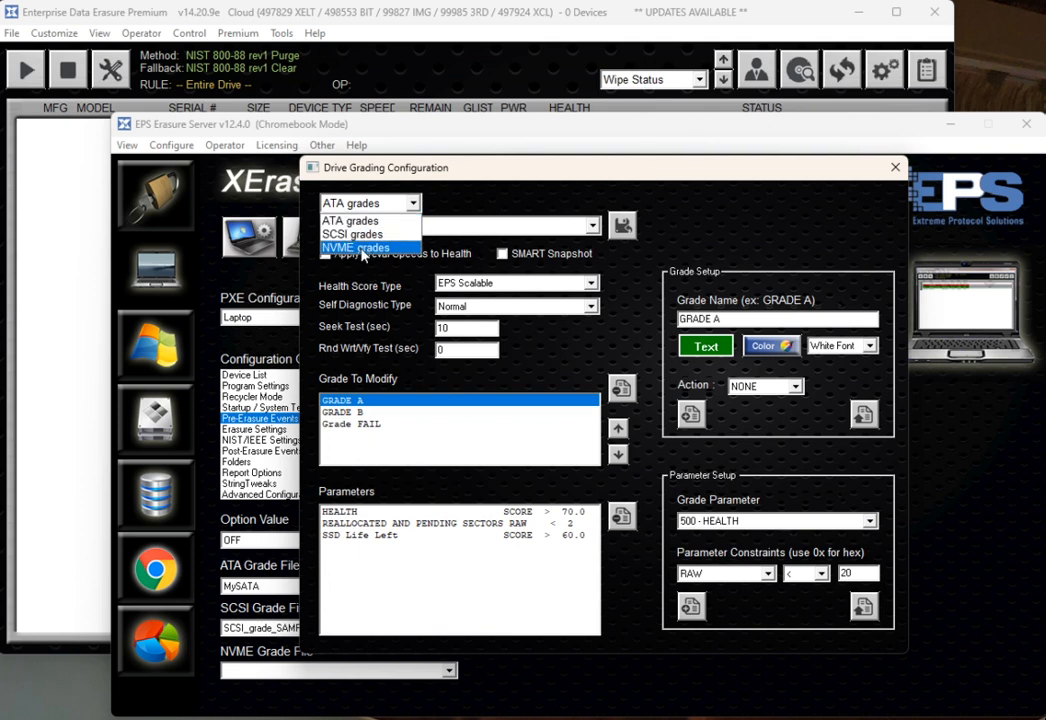
left_click(381, 219)
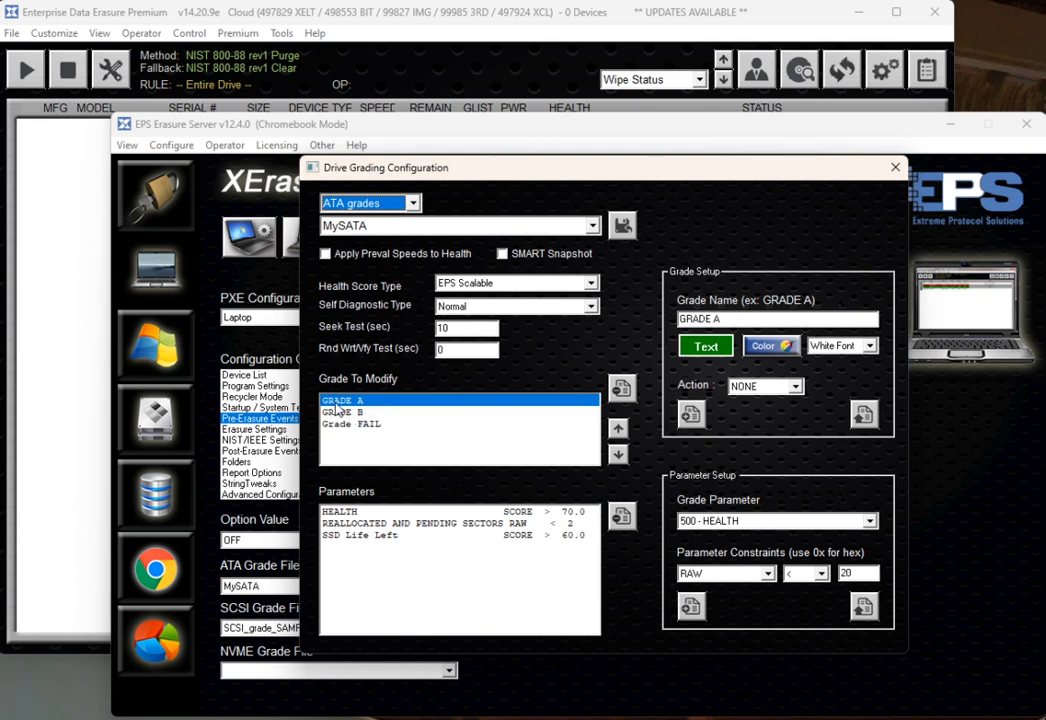
left_click(740, 522)
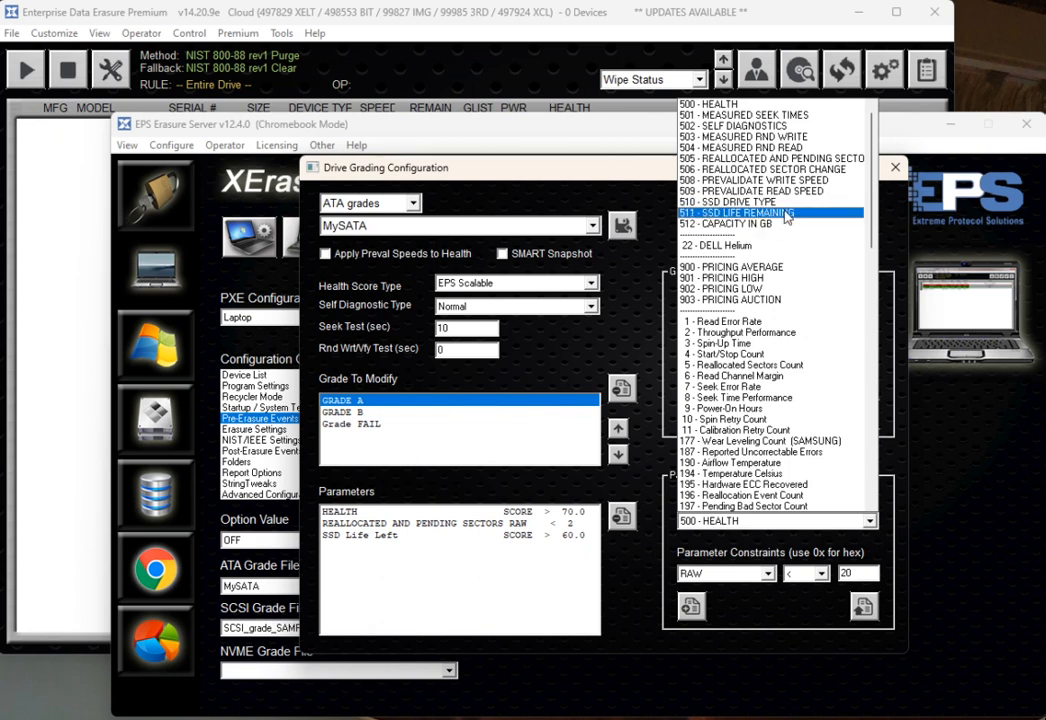
scroll(785, 440, "down", 4)
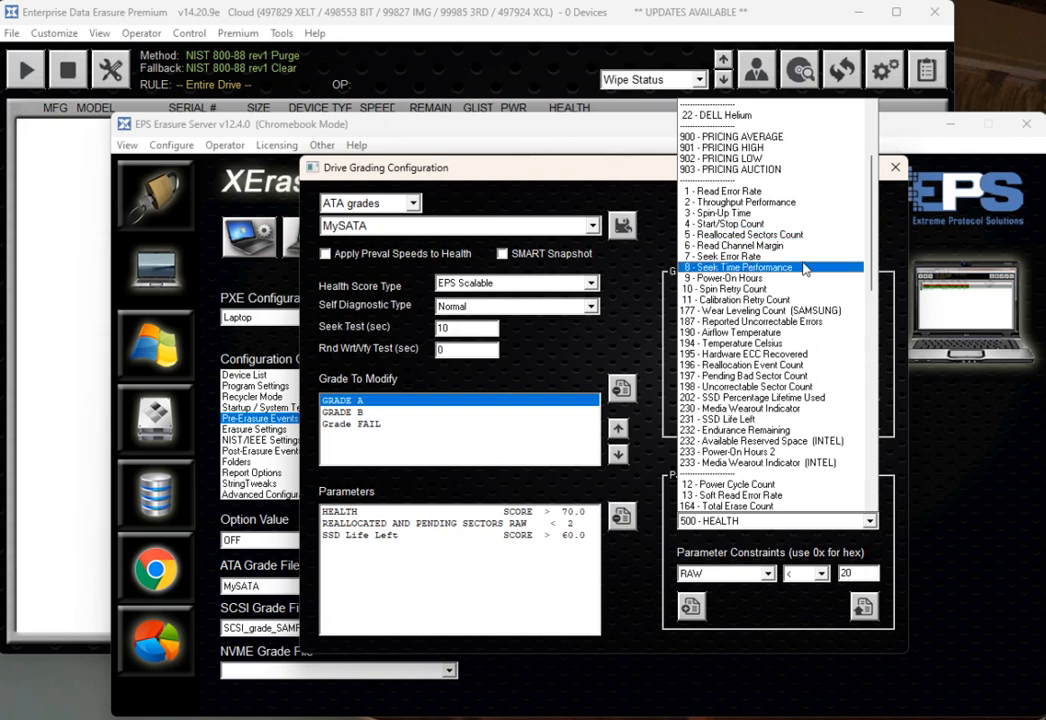
scroll(805, 262, "up", 4)
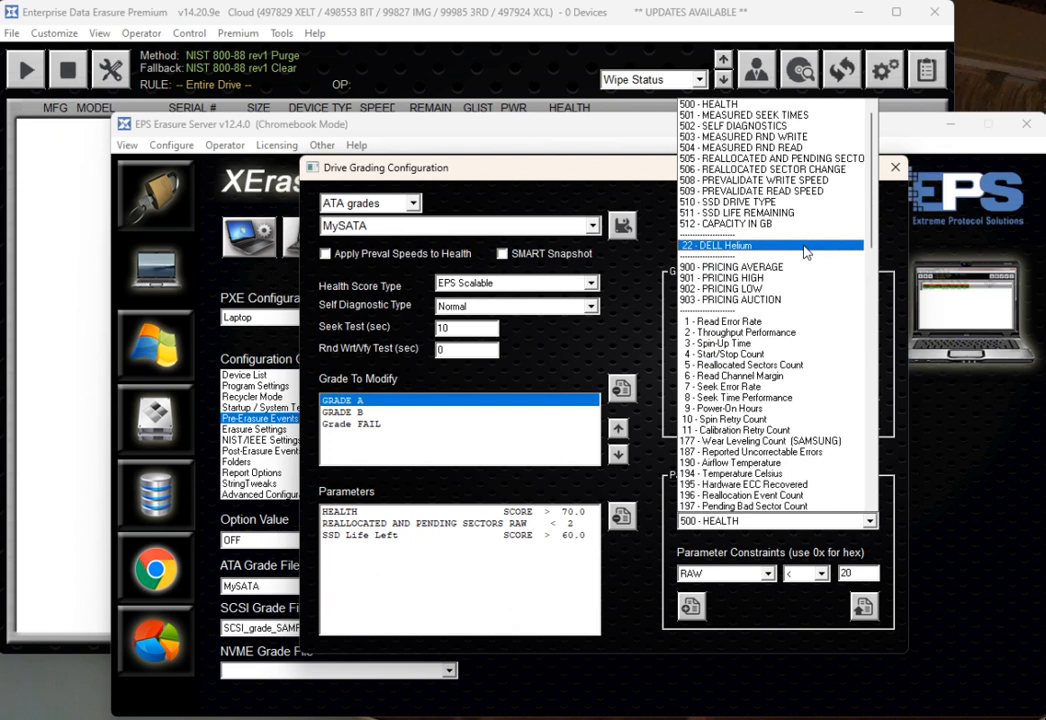
left_click(772, 213)
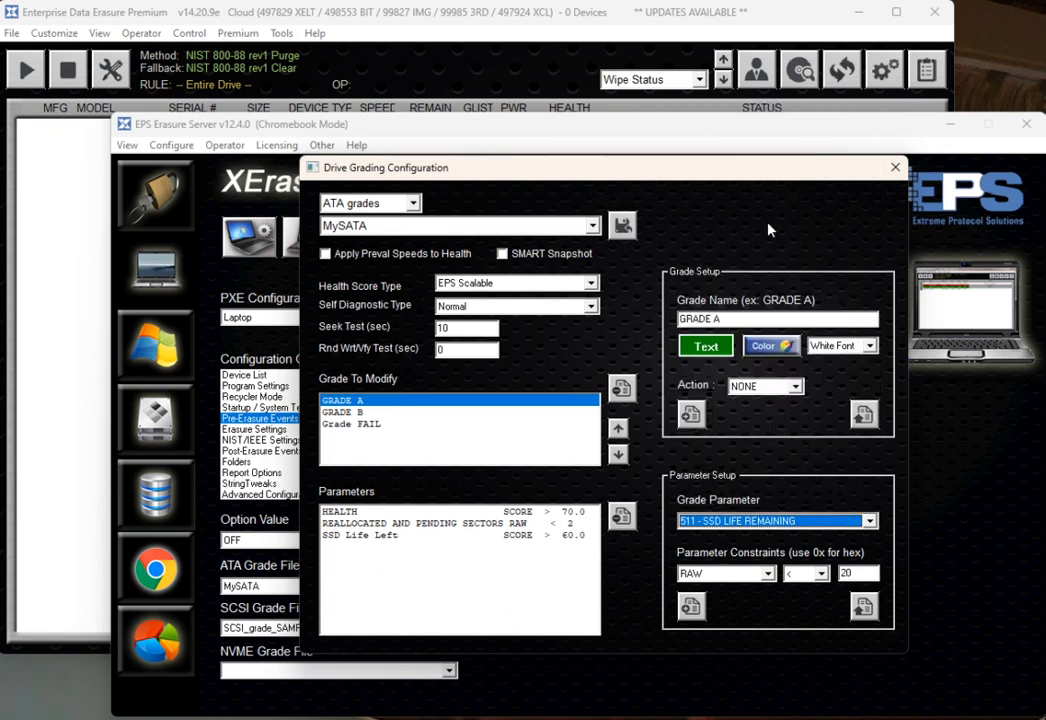
left_click(690, 607)
left_click(440, 547)
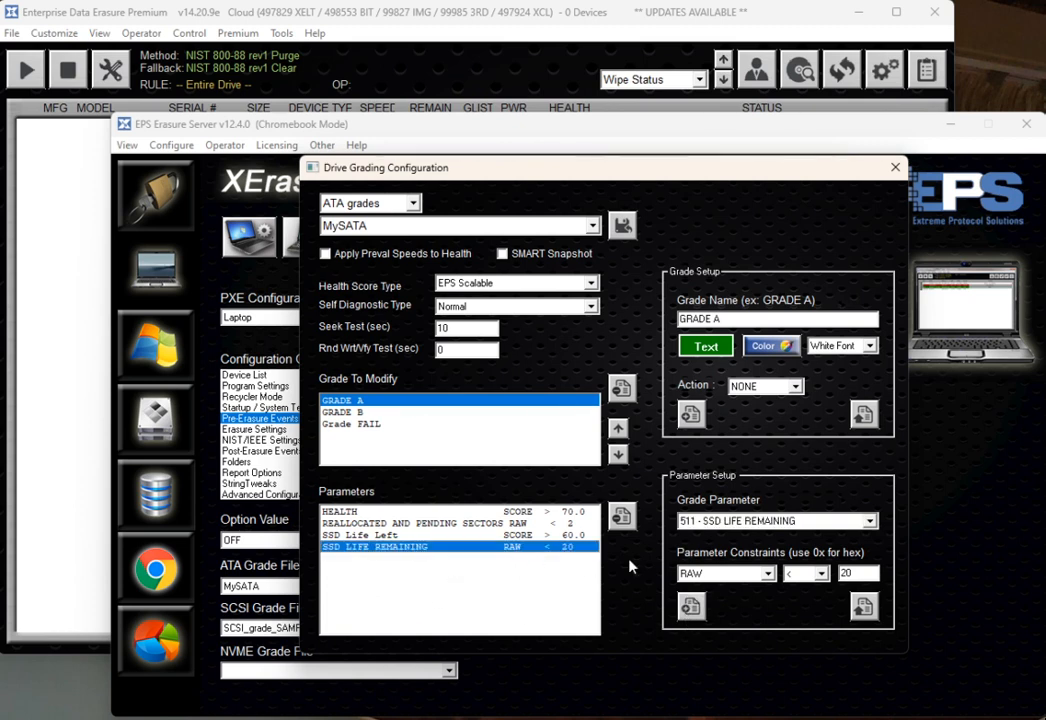
- Change the SSD LIFE REMAINING parameter's constraint type to SCORE and update it
left_click(720, 574)
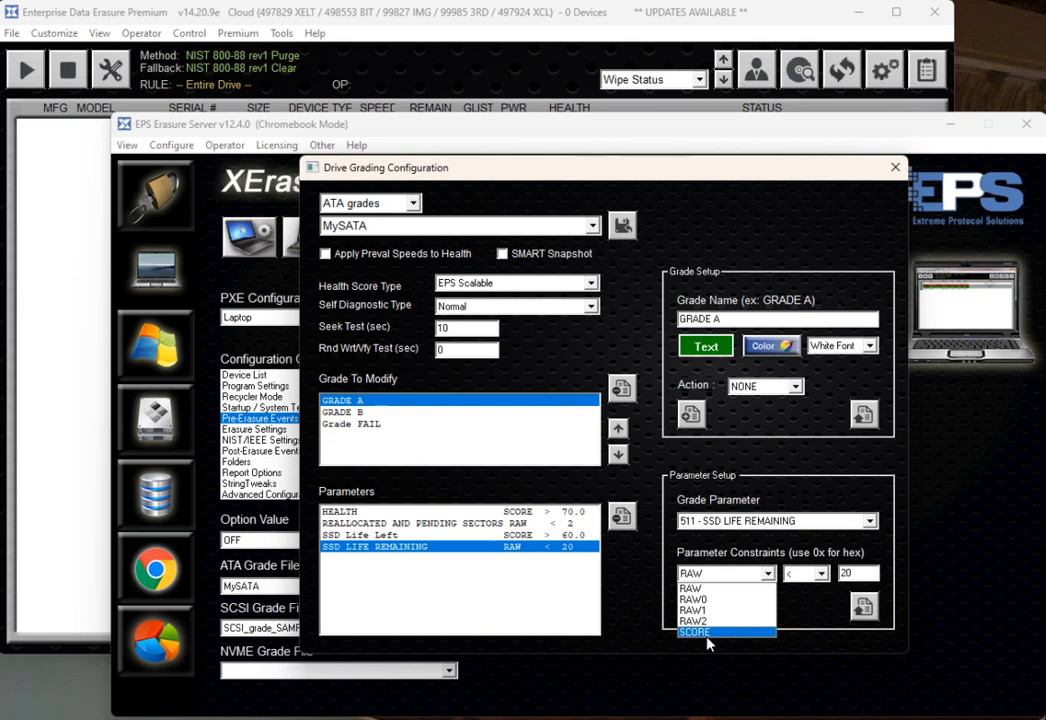
left_click(700, 631)
left_click(863, 606)
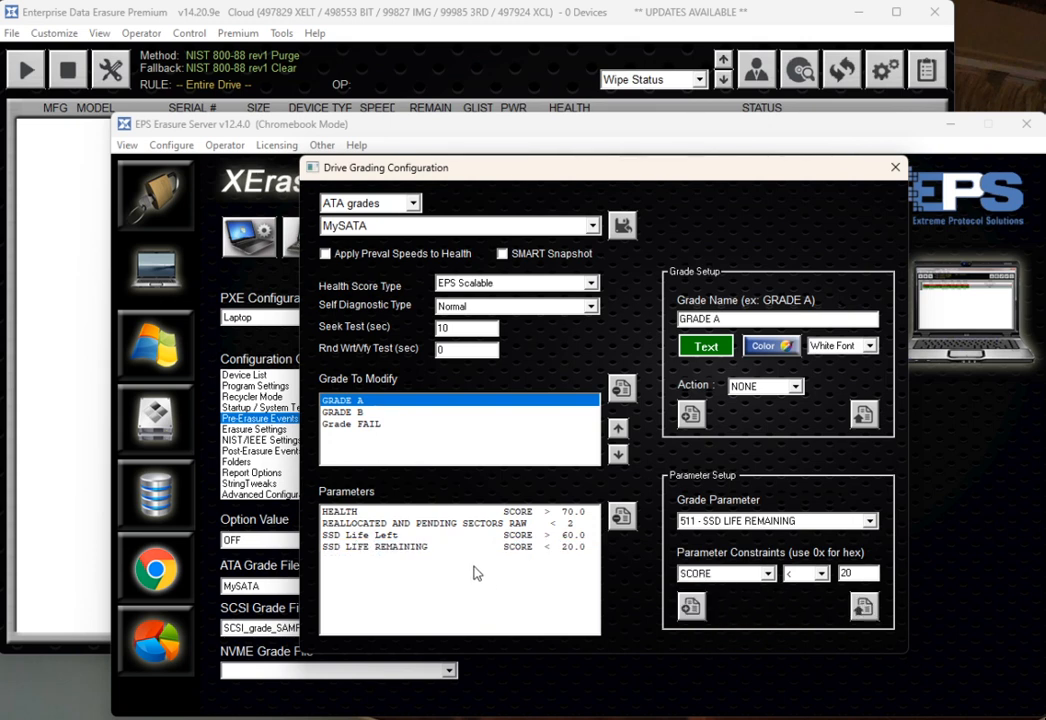
- Set the SSD LIFE REMAINING constraint to SCORE greater than 60 and update the parameter
left_click(519, 553)
left_click(795, 574)
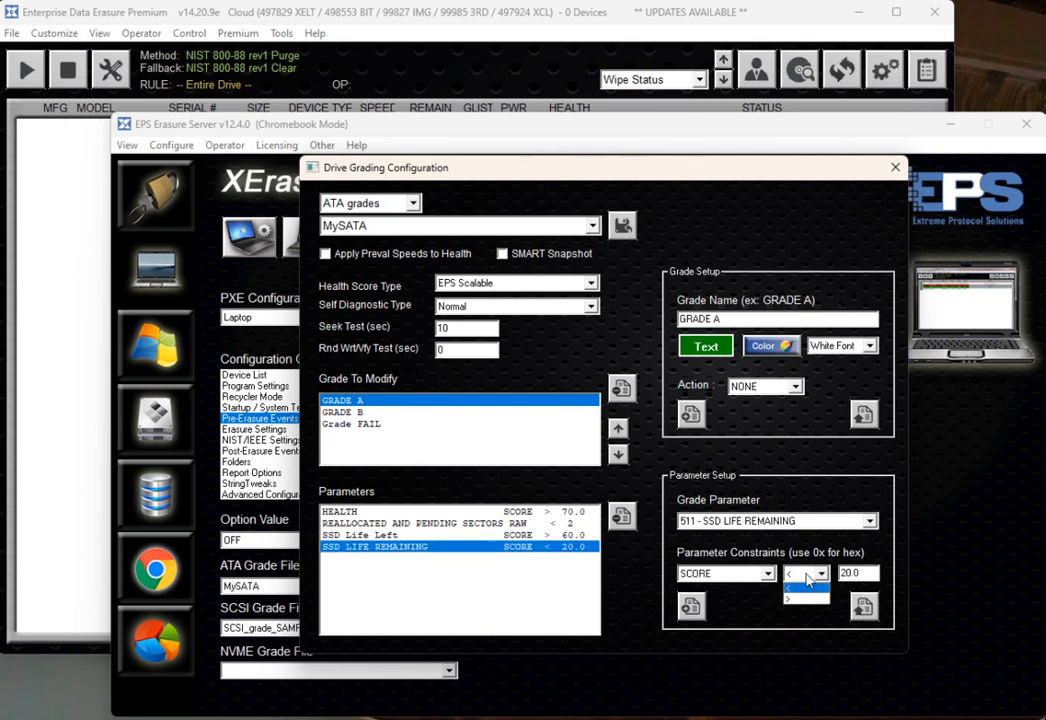
left_click(802, 594)
left_click_drag(849, 574, 818, 575)
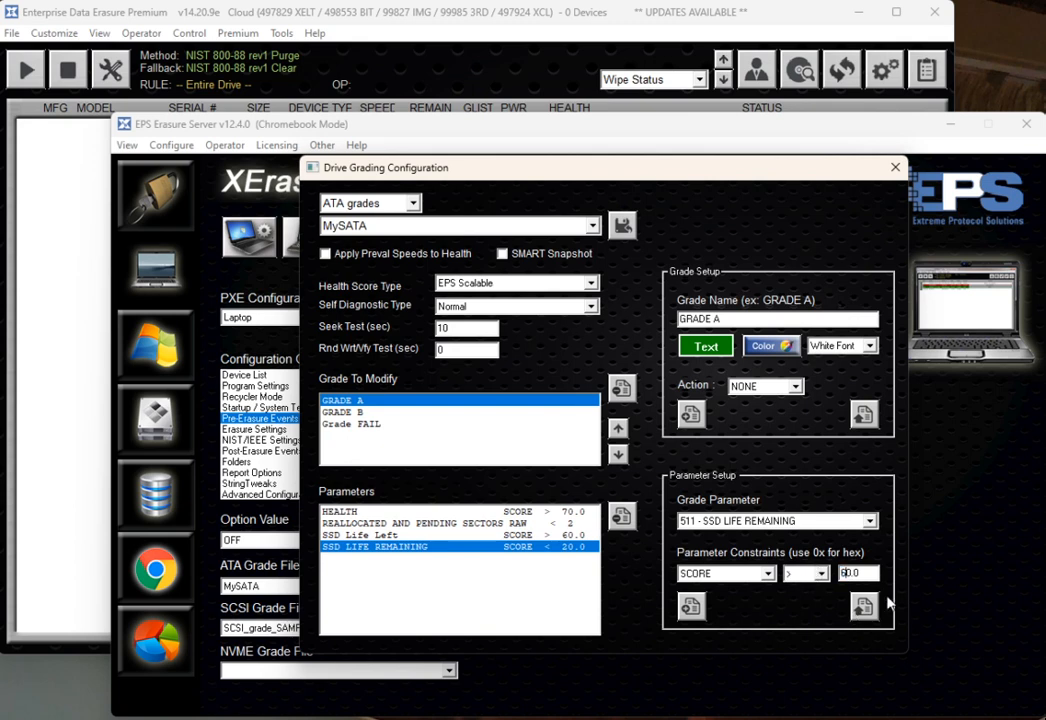
left_click(863, 606)
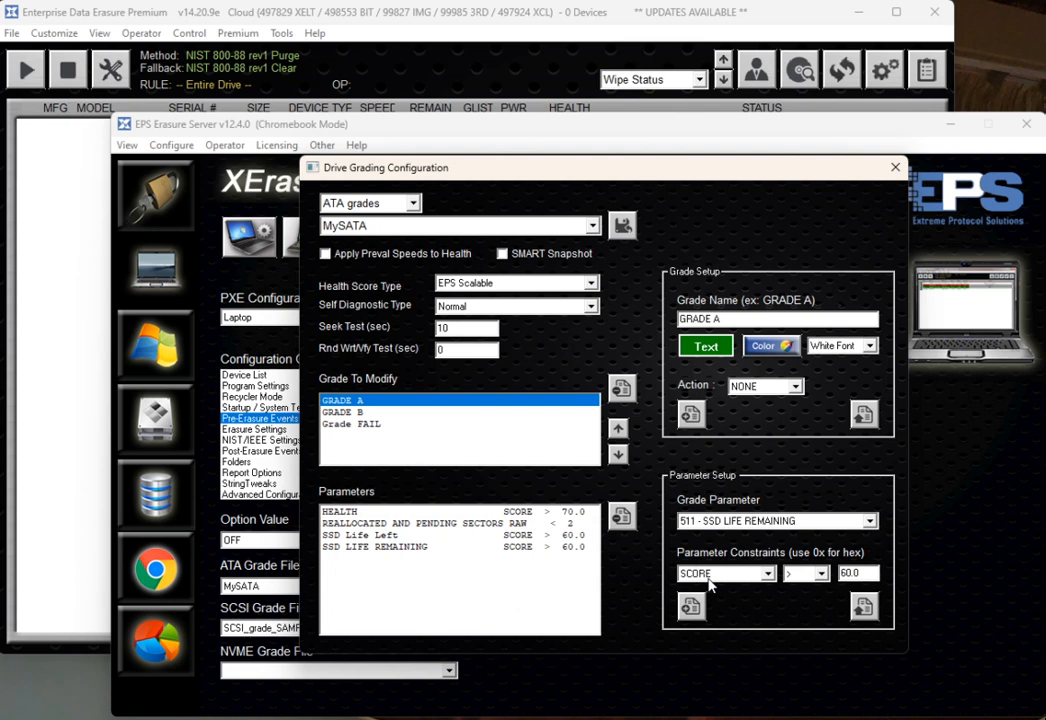
- Delete the SSD Life Left parameter from GRADE A
left_click(370, 549)
left_click(380, 536)
left_click(385, 548)
left_click(380, 537)
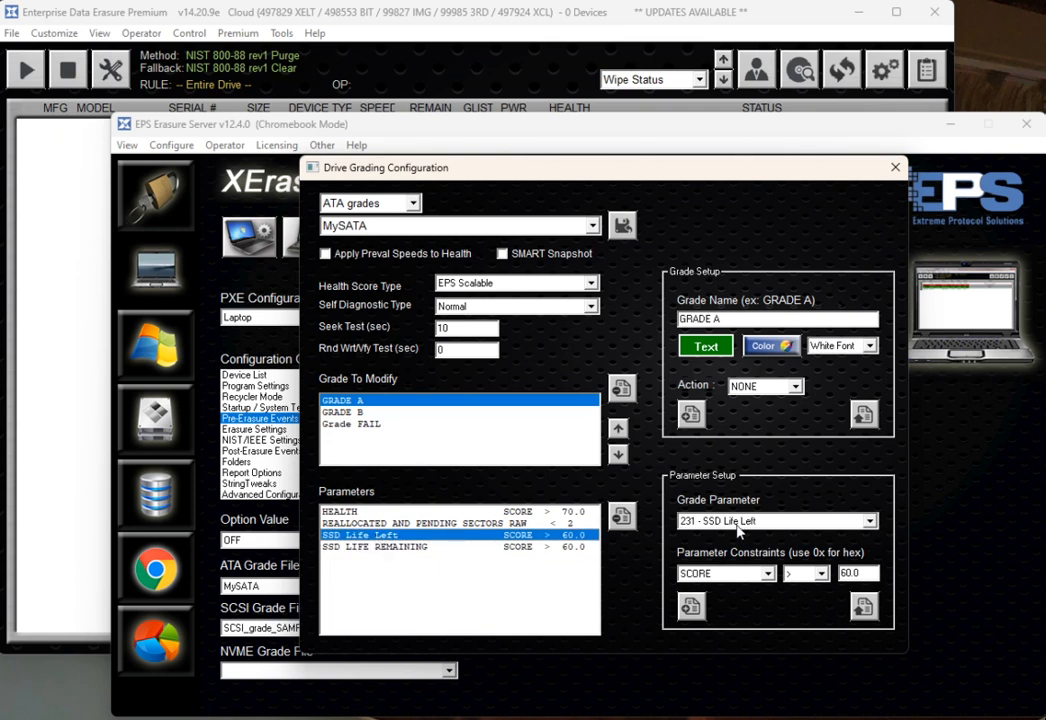
left_click(427, 548)
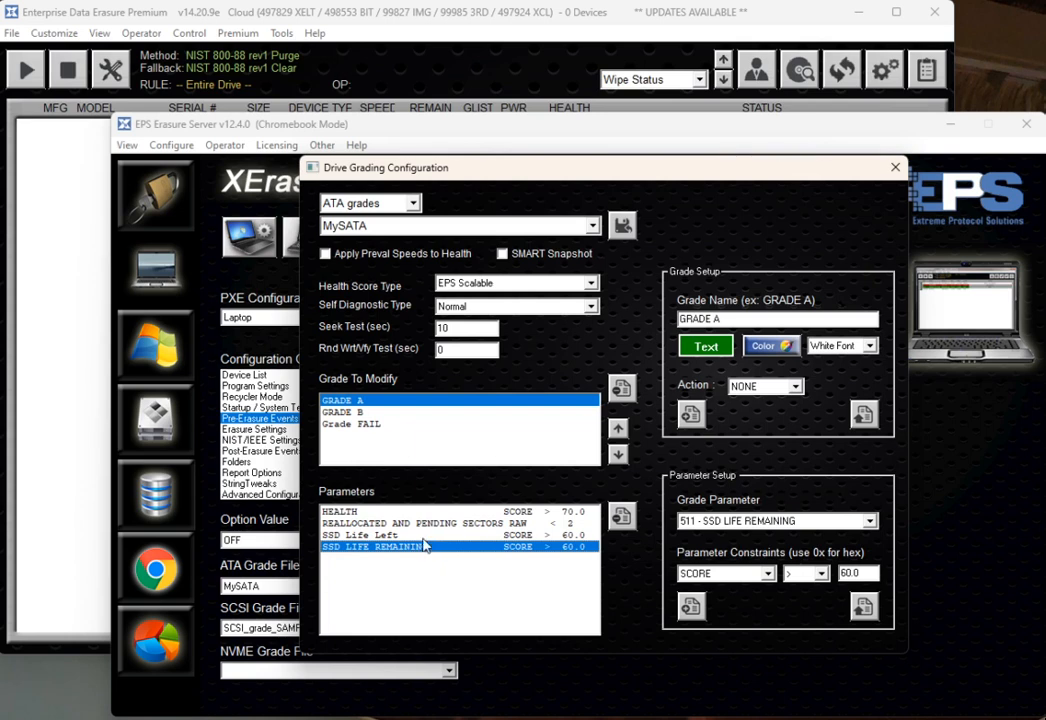
left_click(421, 537)
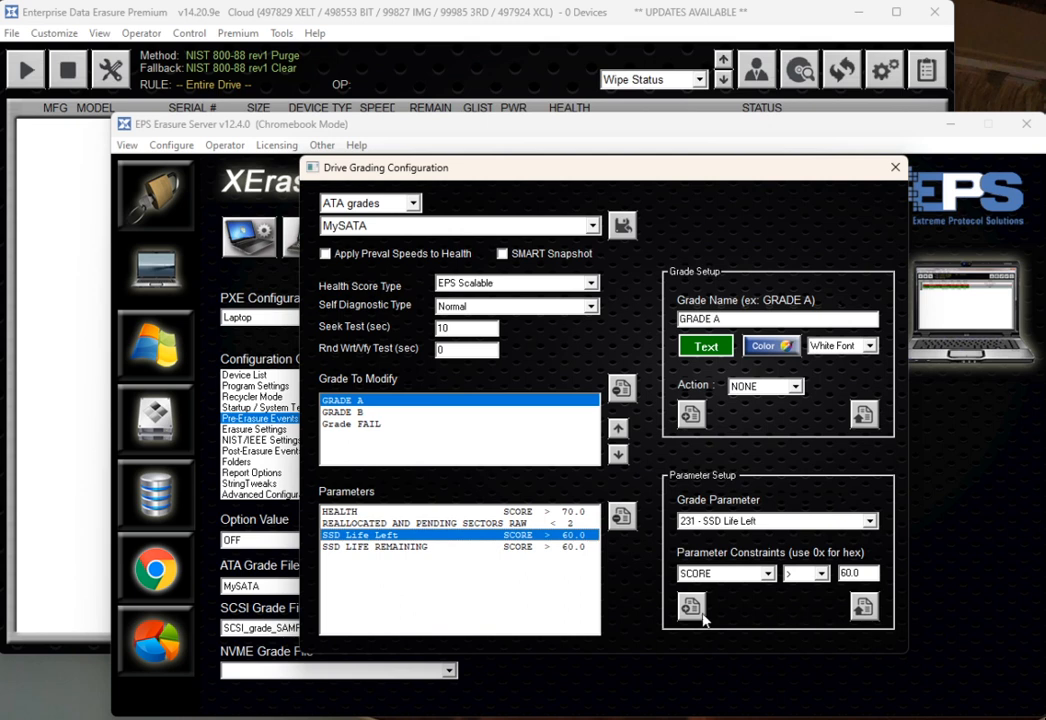
left_click(621, 516)
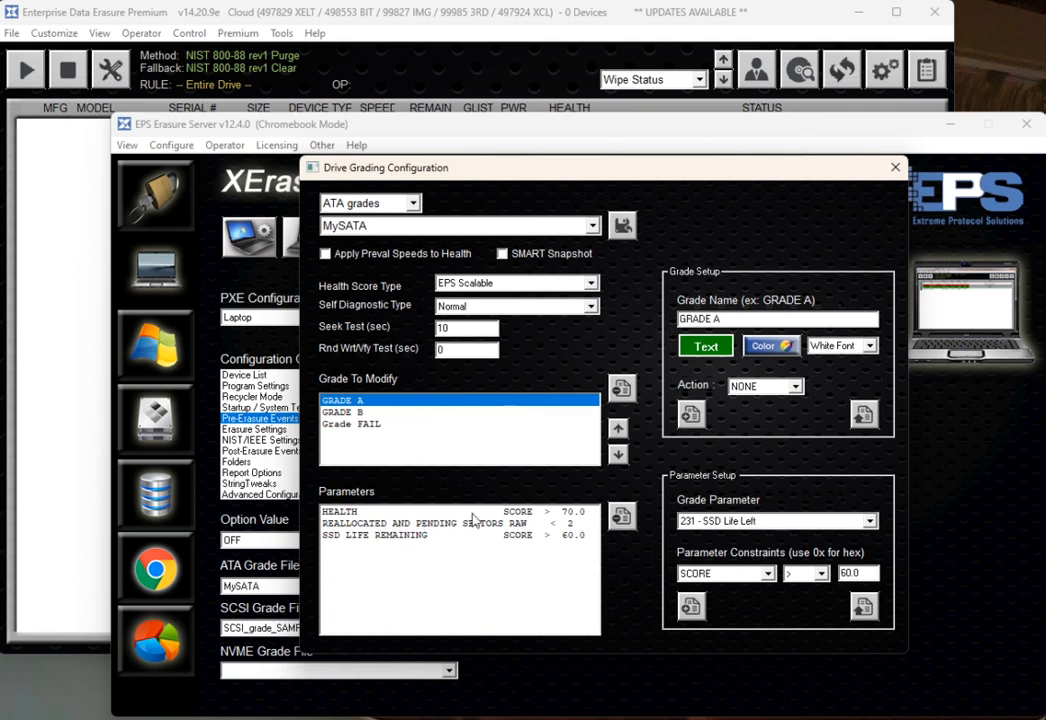
- Review the Self Diagnostic Type options without changing them
left_click(495, 310)
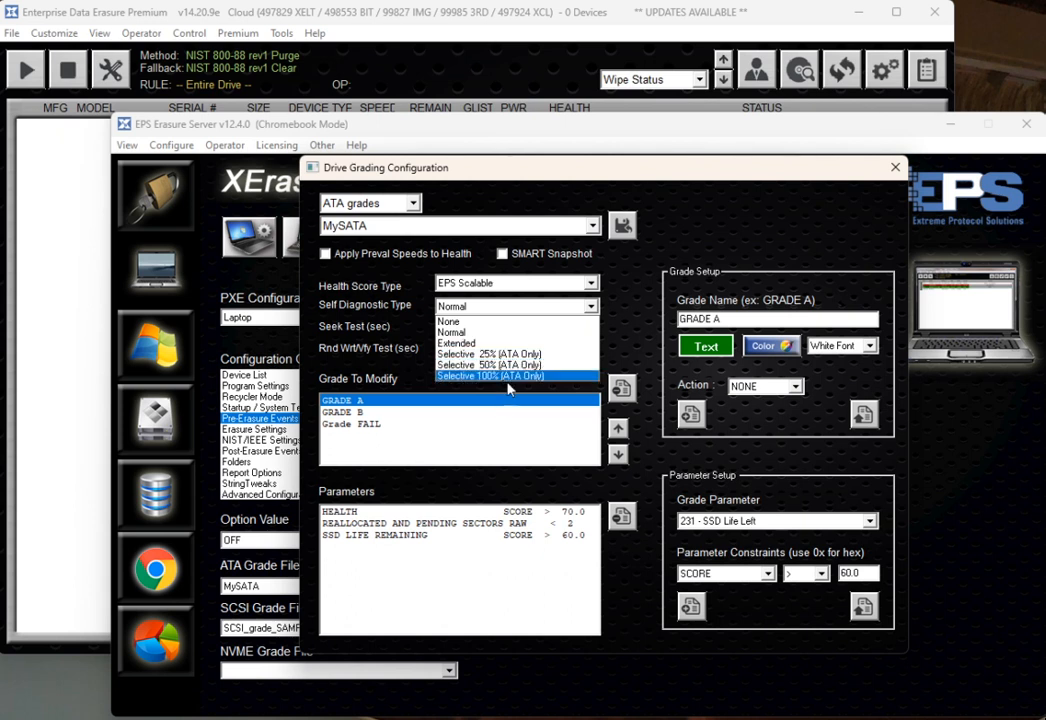
left_click(620, 310)
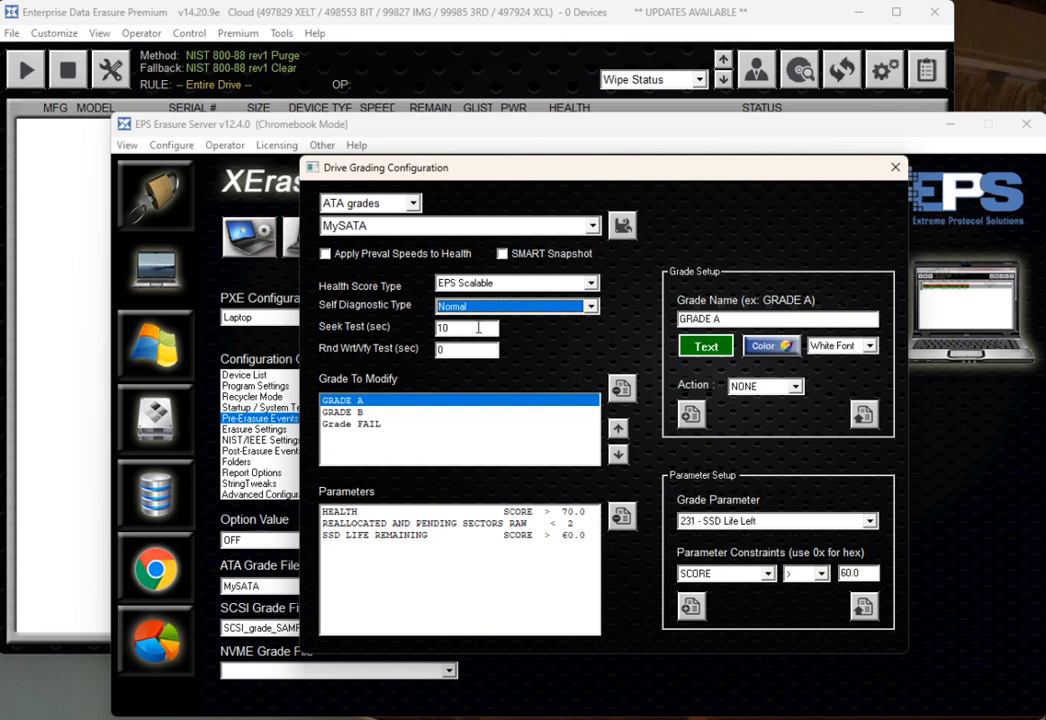
key("Tab")
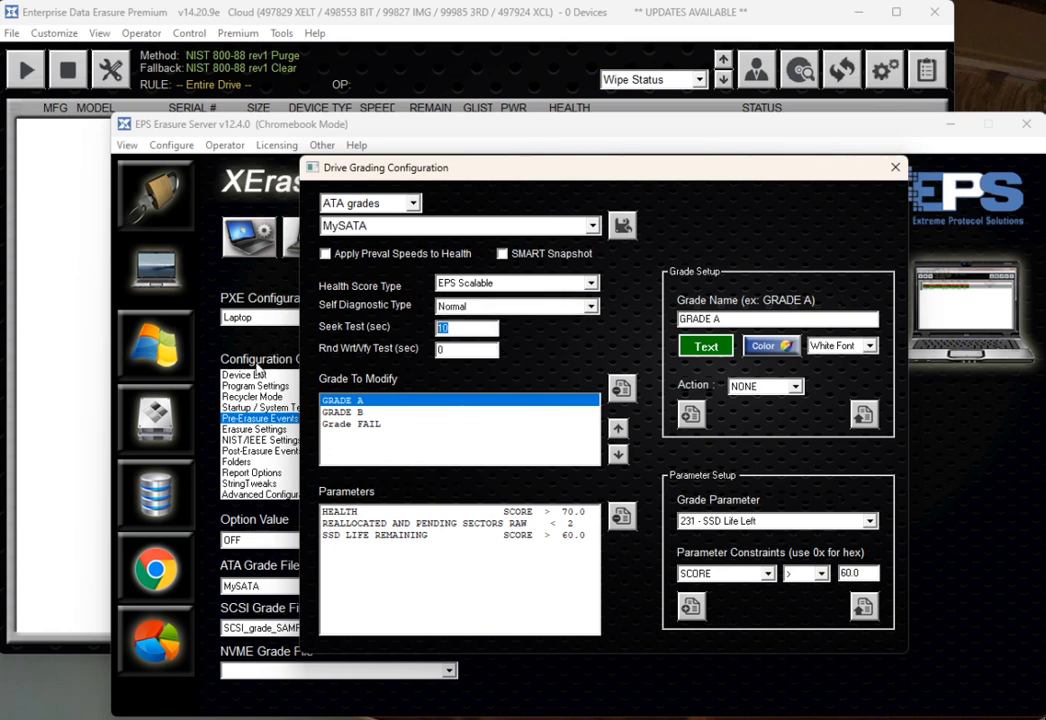
key("Tab")
- Browse the grade parameter list and the grade file type options without changing them, then close the Drive Grading Configuration dialog
left_click(772, 520)
scroll(748, 190, "up", 4)
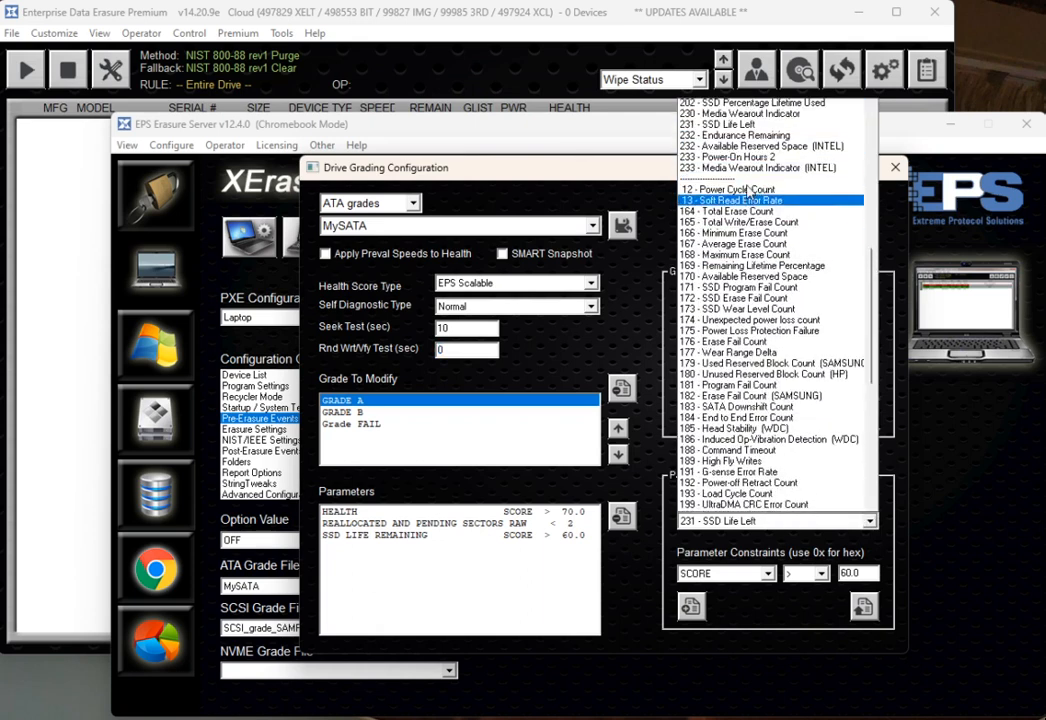
scroll(750, 200, "up", 10)
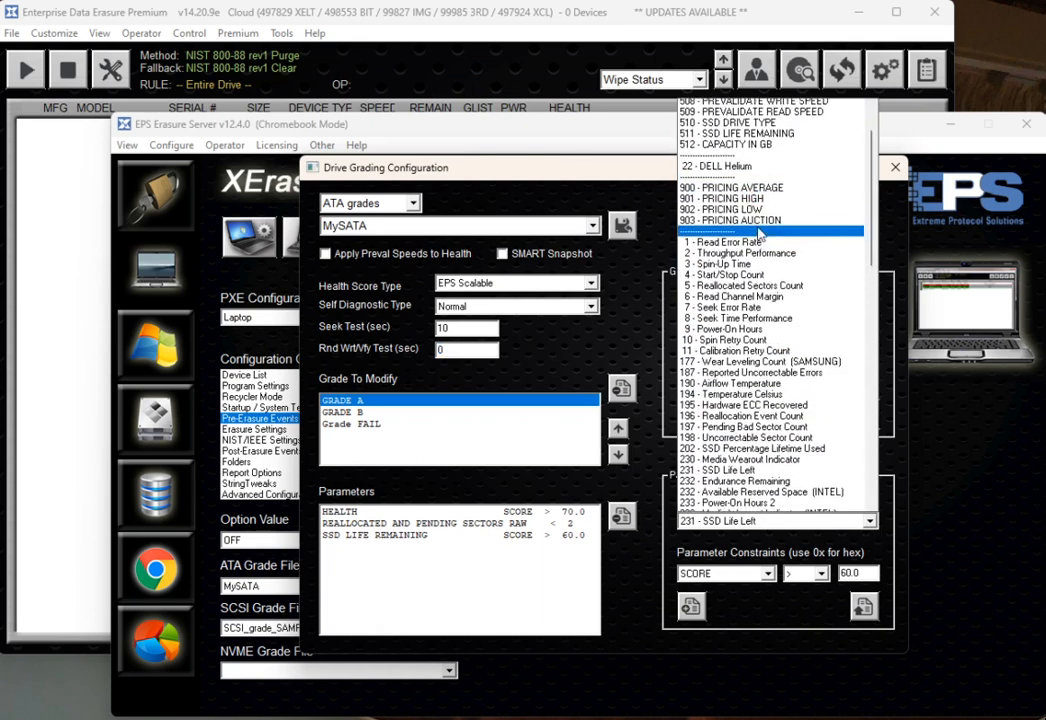
scroll(758, 232, "up", 1)
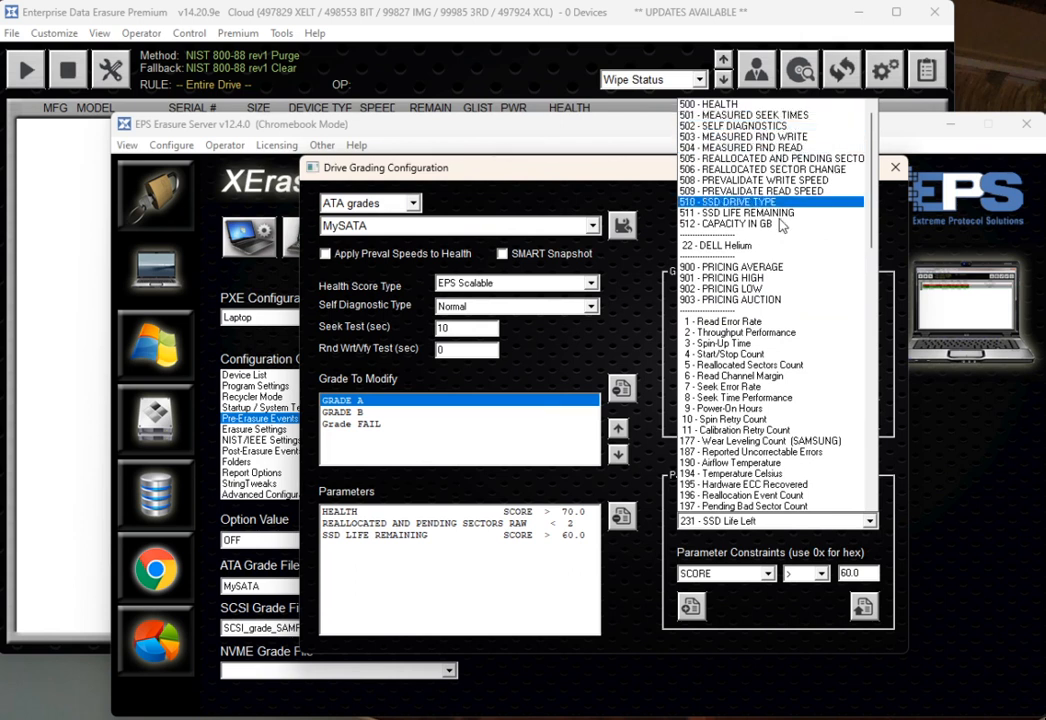
left_click(637, 438)
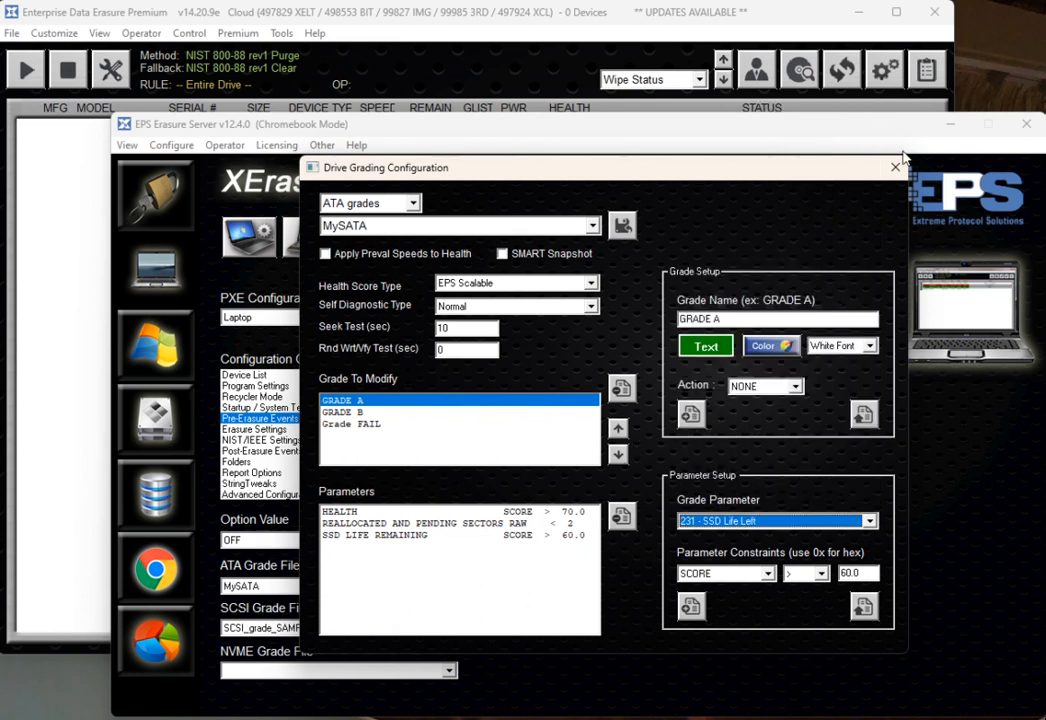
key("alt+Down")
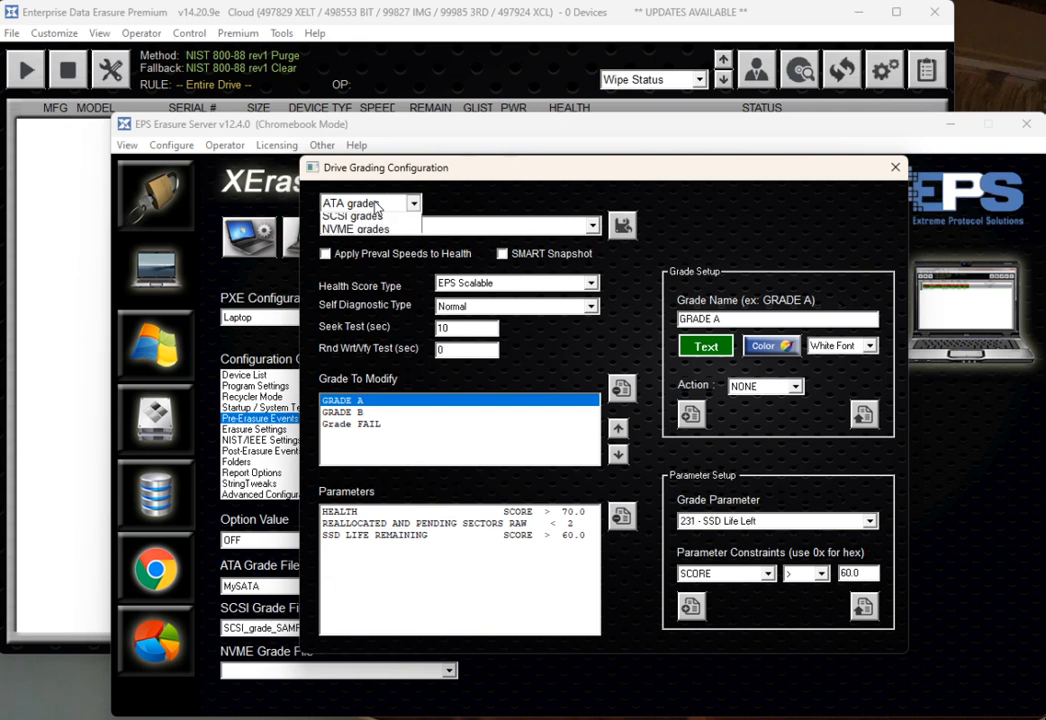
key("Escape")
left_click(894, 166)
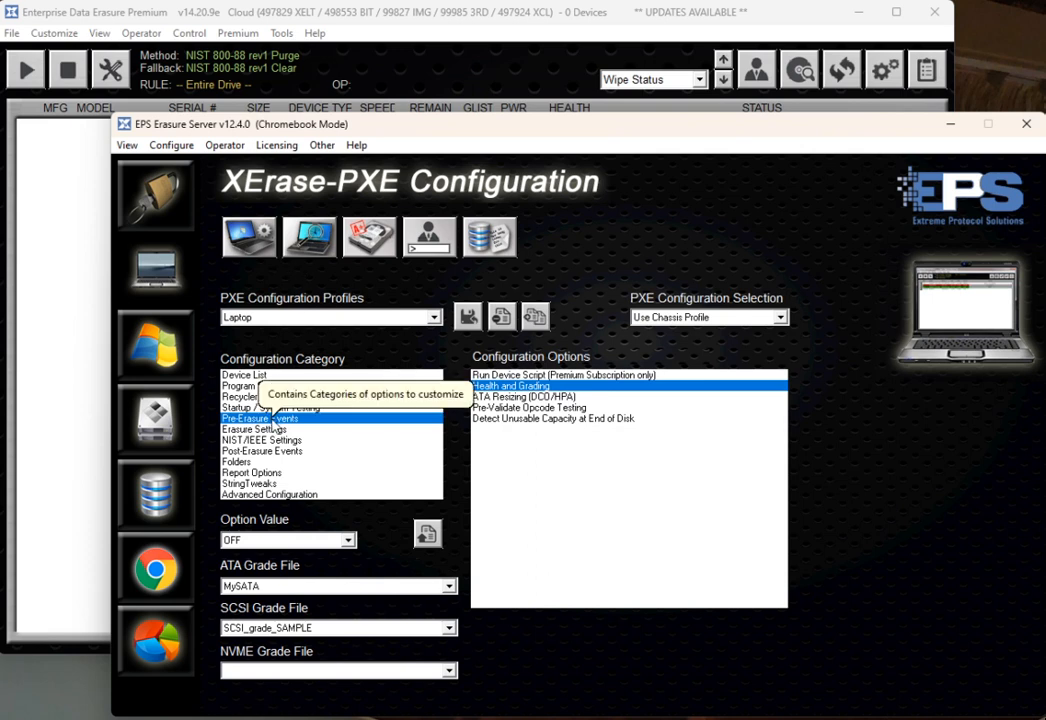
- Set the Health and Grading pre-erasure option value to ON in the XErase-PXE configuration
left_click(258, 428)
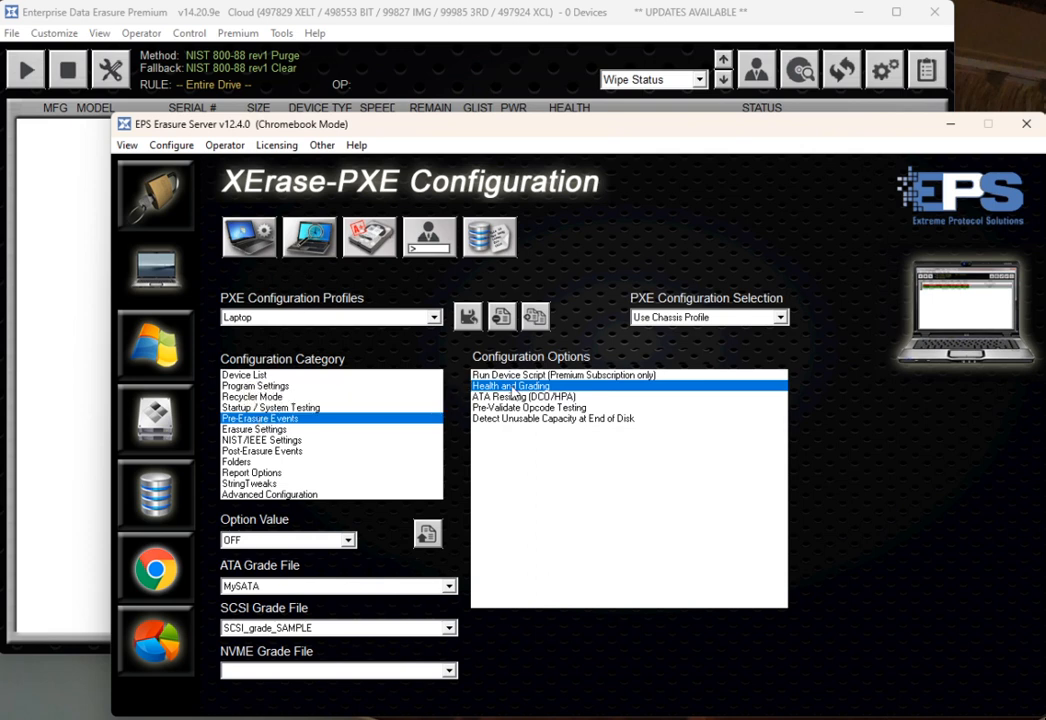
left_click(258, 587)
left_click(262, 636)
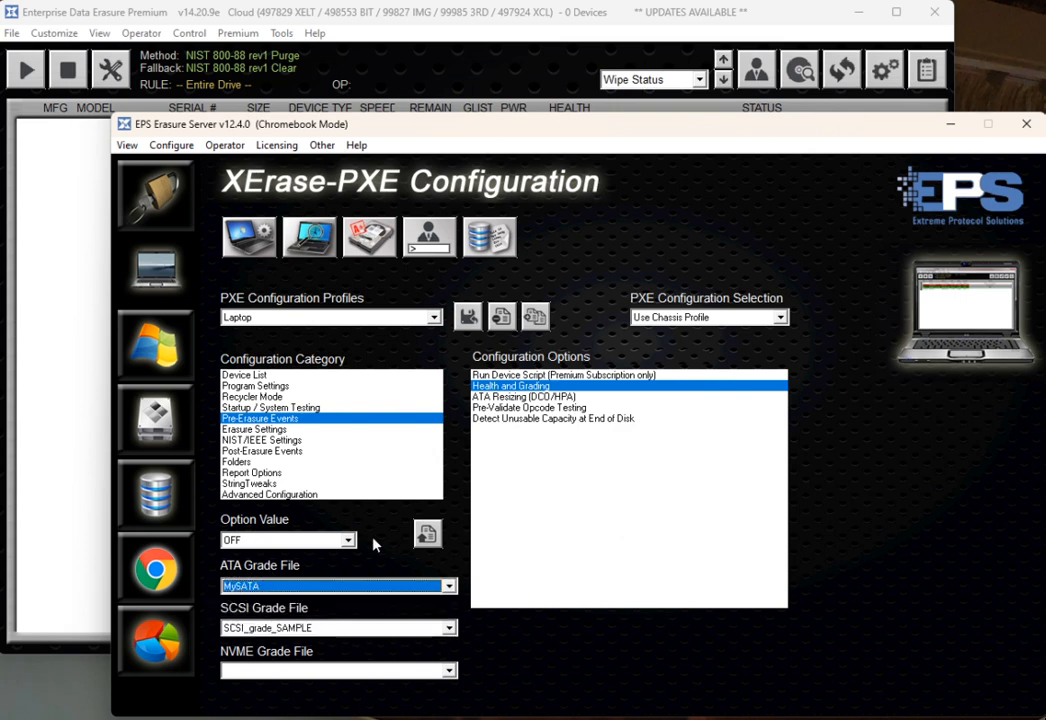
left_click(245, 540)
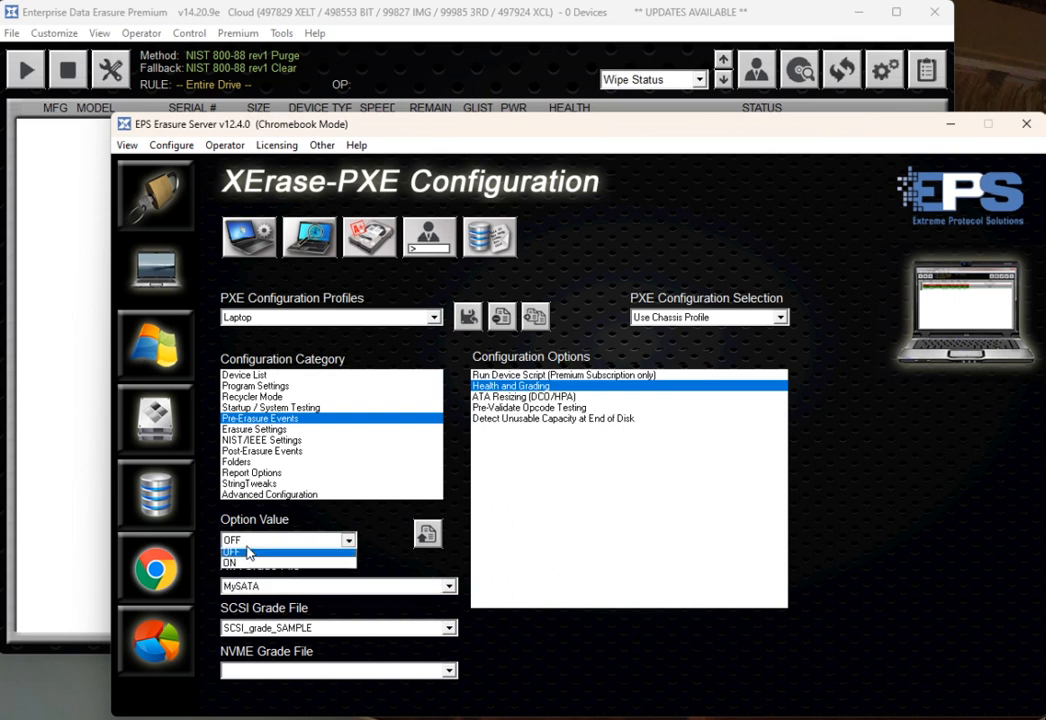
left_click(255, 565)
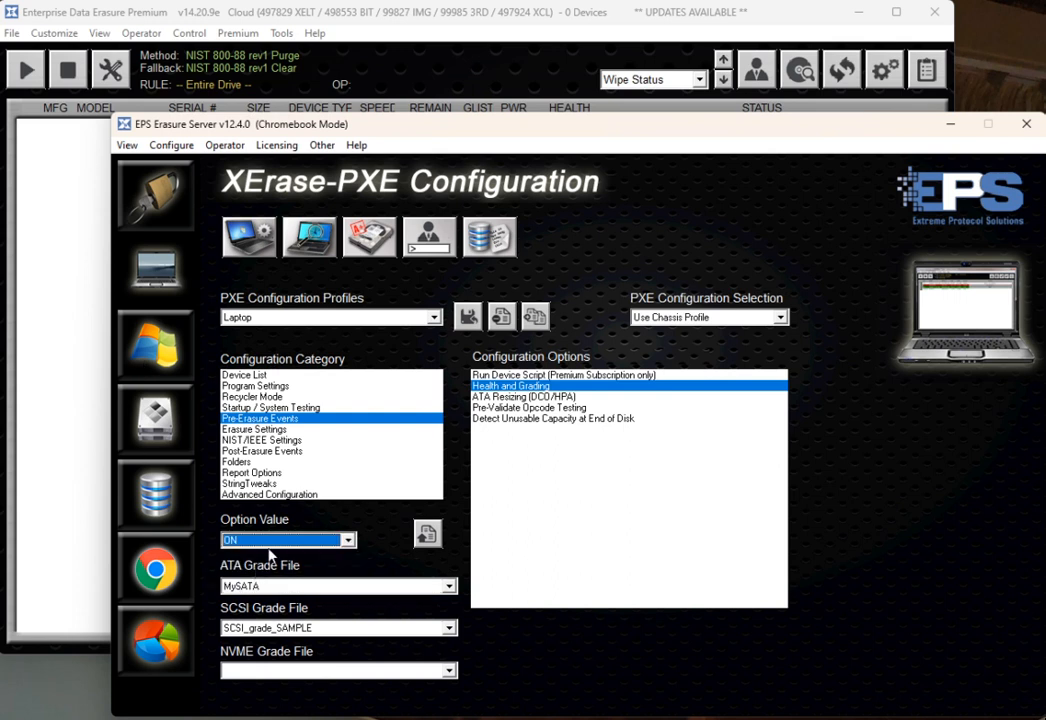
left_click(268, 548)
- Switch to Enterprise Data Erasure Premium and, in the Interface customization, set the Health and Grading pre-erasure option to ON and close it
left_click(165, 13)
left_click(55, 33)
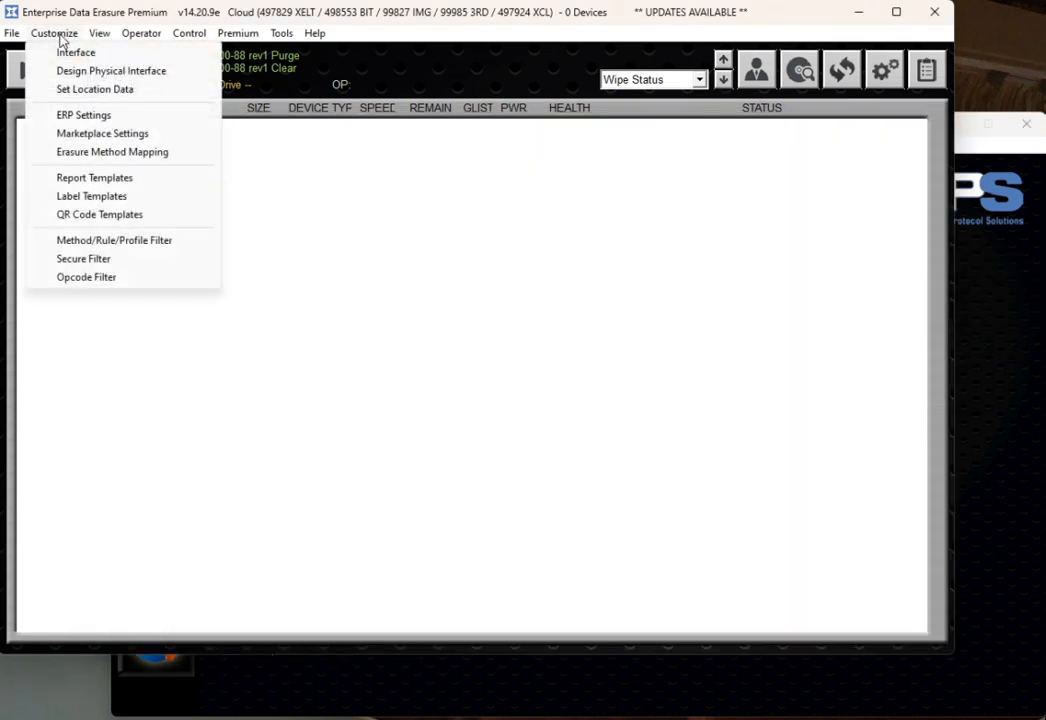
left_click(70, 55)
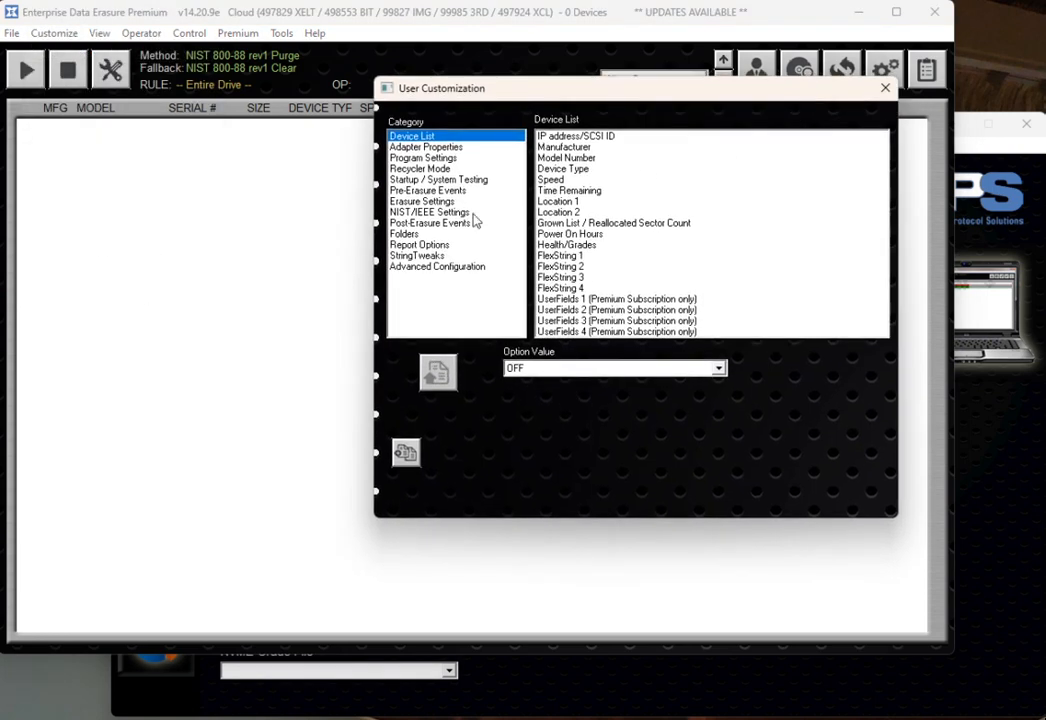
left_click(428, 190)
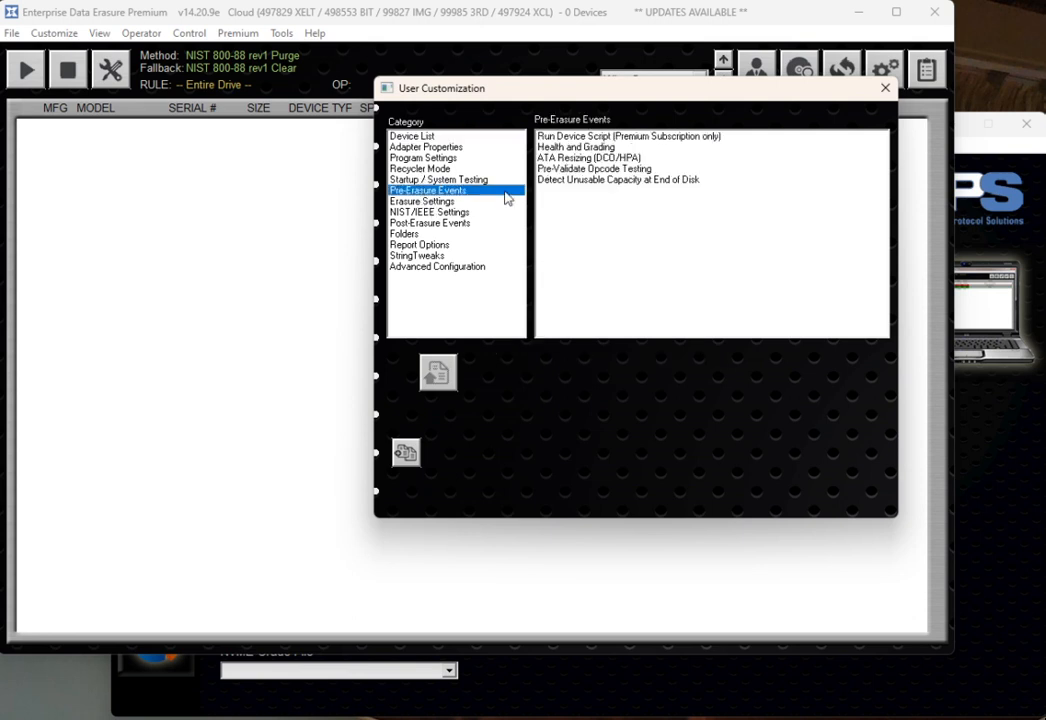
left_click(580, 147)
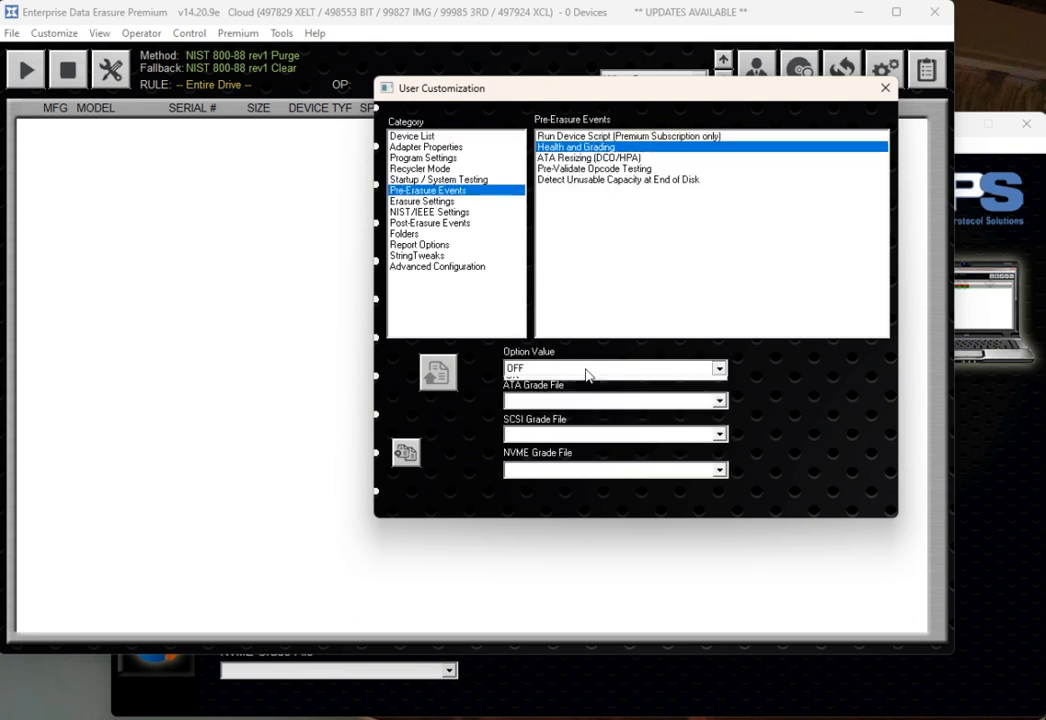
left_click(584, 369)
left_click(568, 396)
left_click(565, 402)
left_click(808, 430)
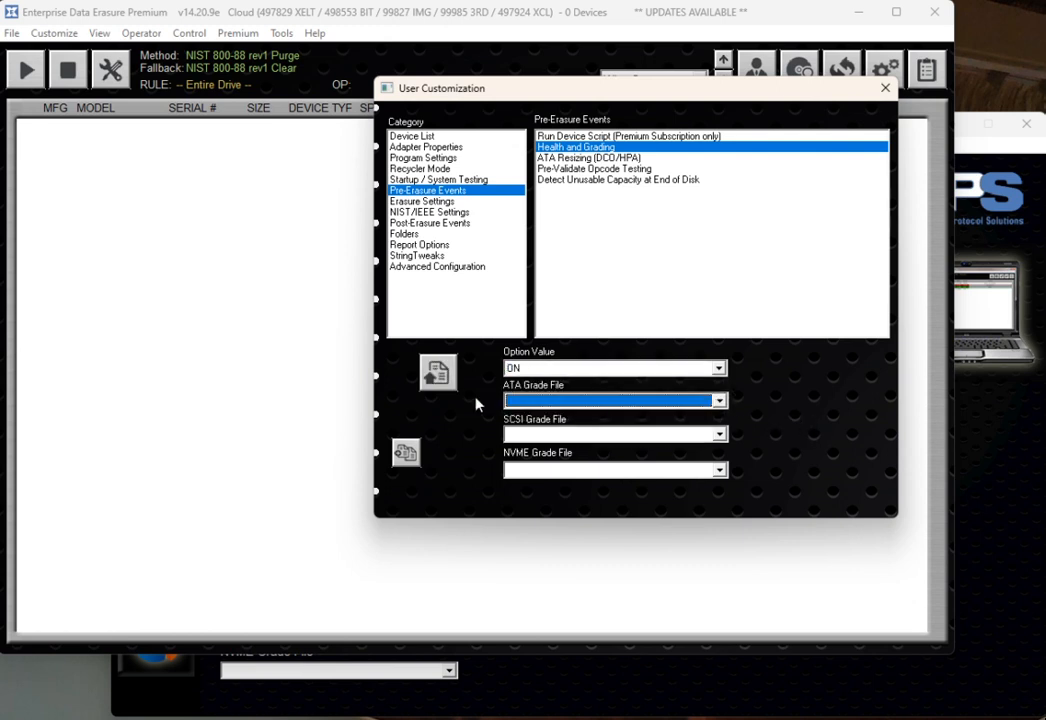
left_click(885, 89)
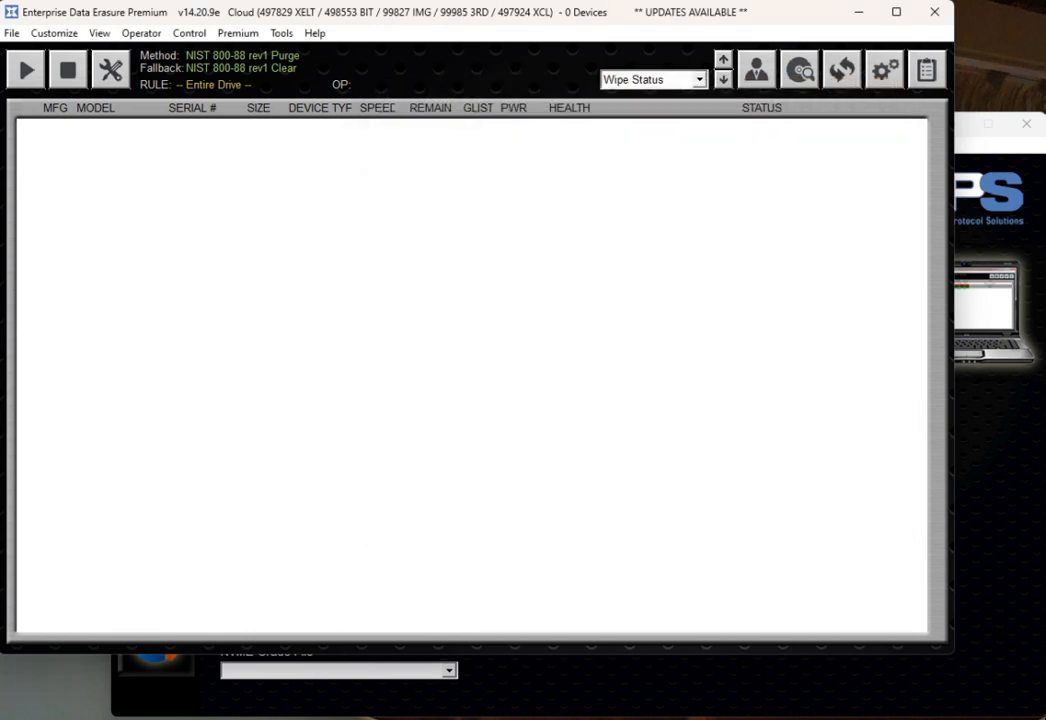